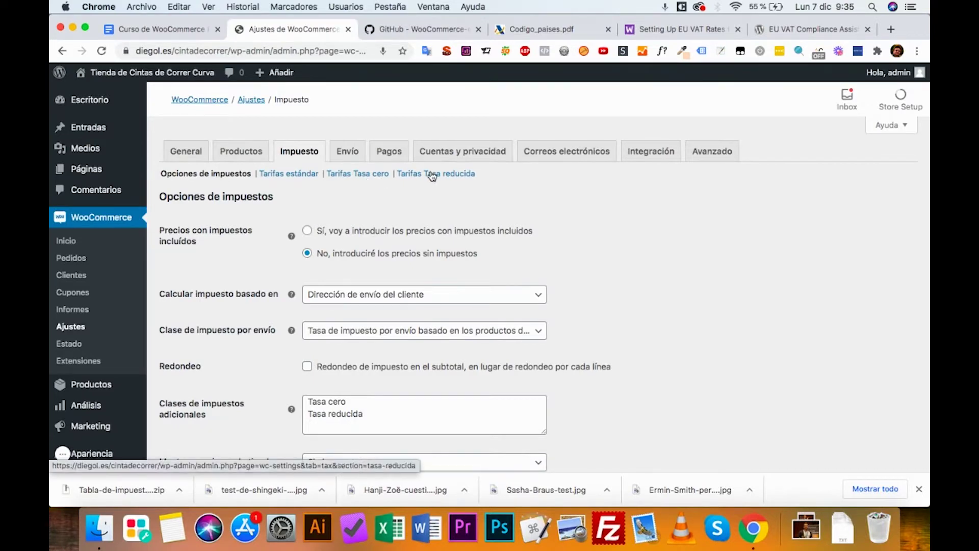
Cut the additional tax classes "Tasa cero" and "Tasa reducida" from the tax options and save the changes.
scroll(433, 176, down, 2)
scroll(424, 230, up, 2)
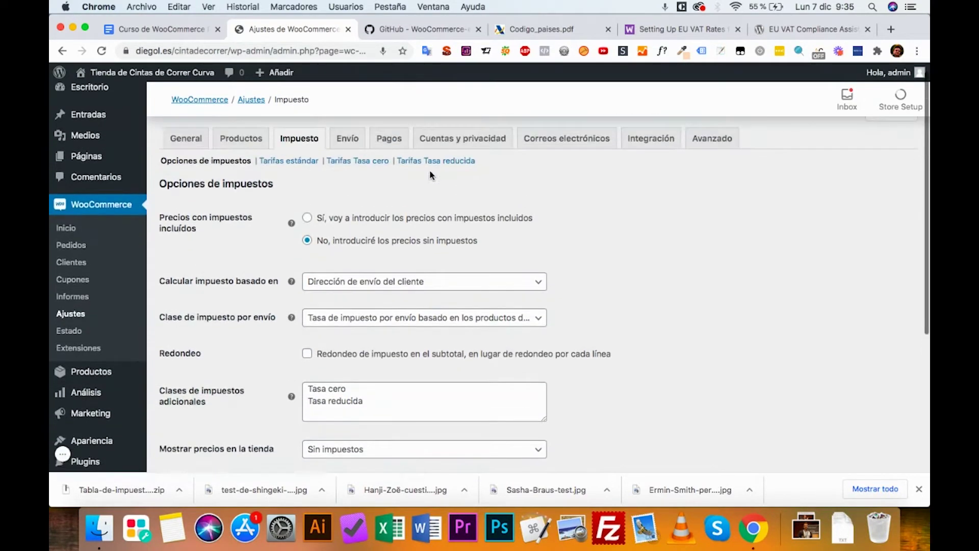
scroll(418, 281, down, 4)
drag(377, 305, 309, 288)
key(super+c)
key(BackSpace)
scroll(309, 288, down, 4)
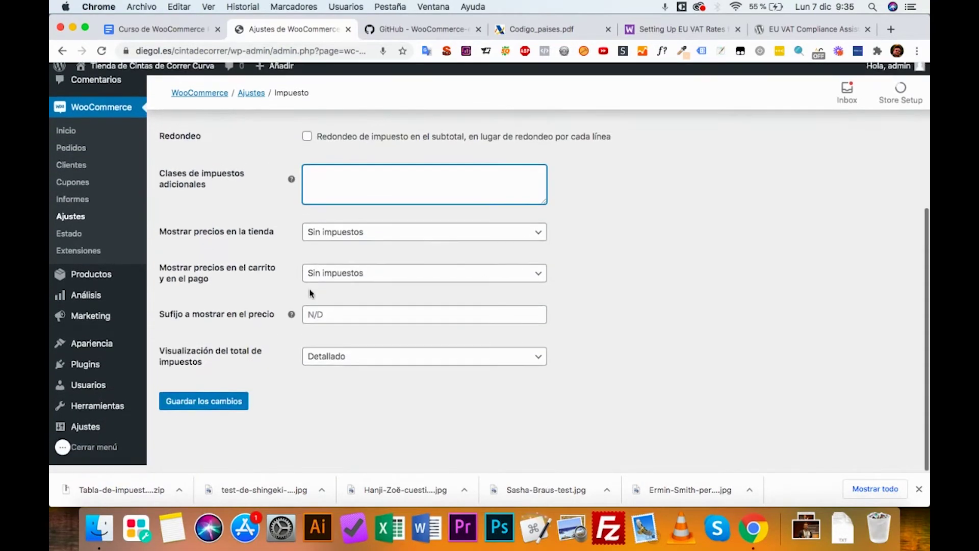
click(216, 411)
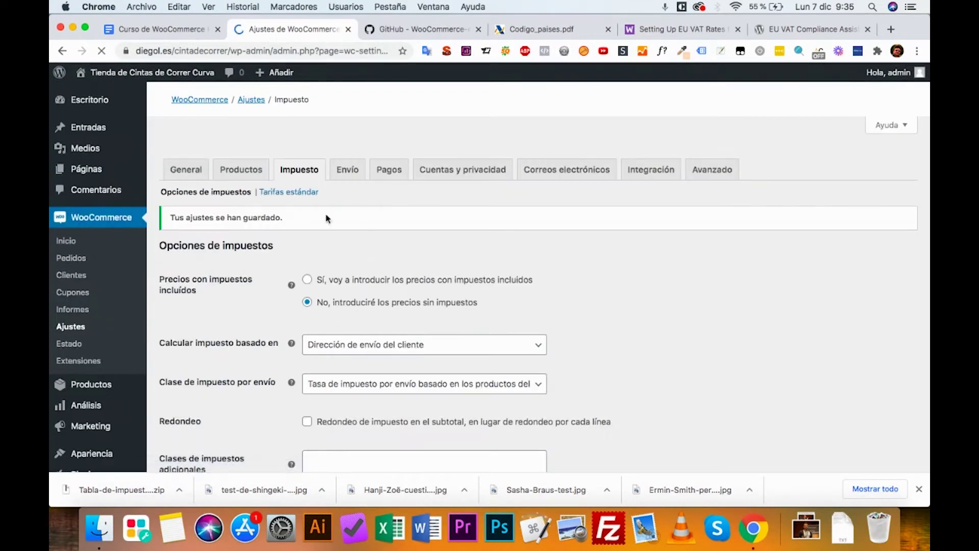
Restore "Tasa cero" and "Tasa reducida" as additional tax classes and save the changes.
scroll(348, 207, down, 6)
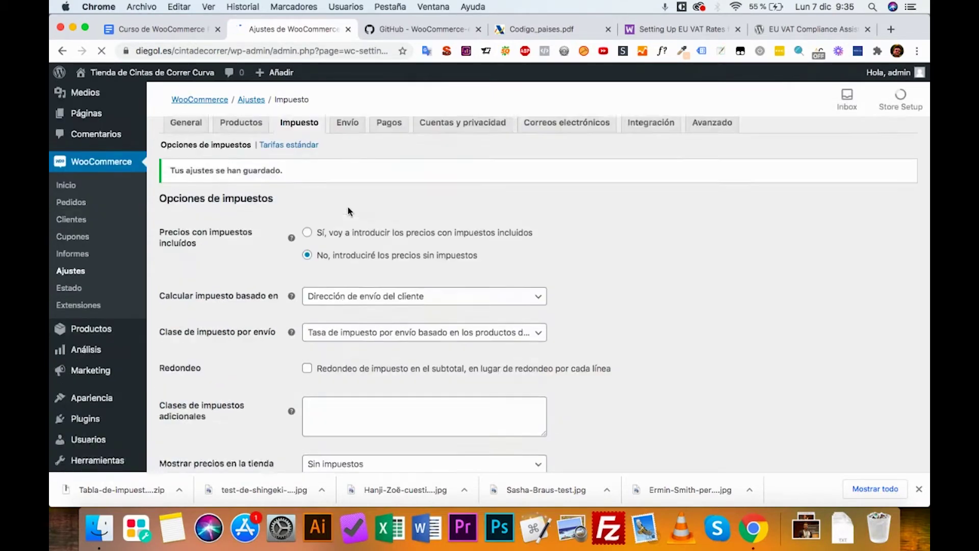
click(330, 310)
key(super+v)
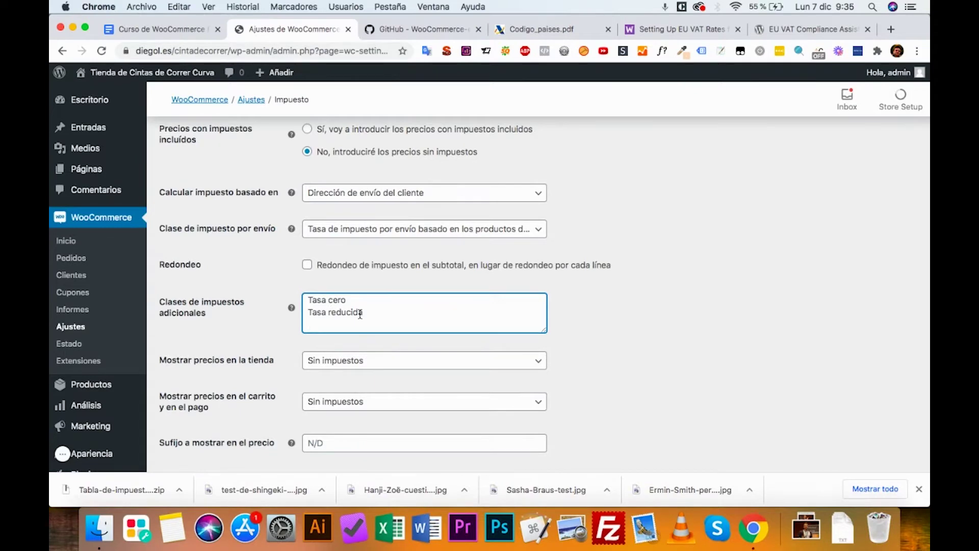
text(Ta)
key(BackSpace)
key(BackSpace)
key(BackSpace)
scroll(360, 314, down, 5)
click(235, 417)
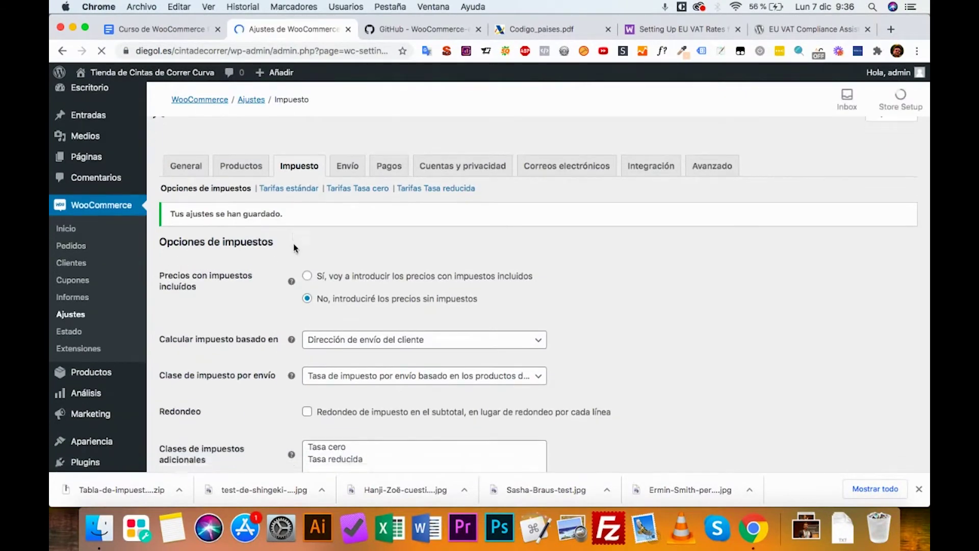
Choose to enter prices without taxes and base the tax calculation on "Dirección de envío del cliente".
scroll(293, 243, down, 3)
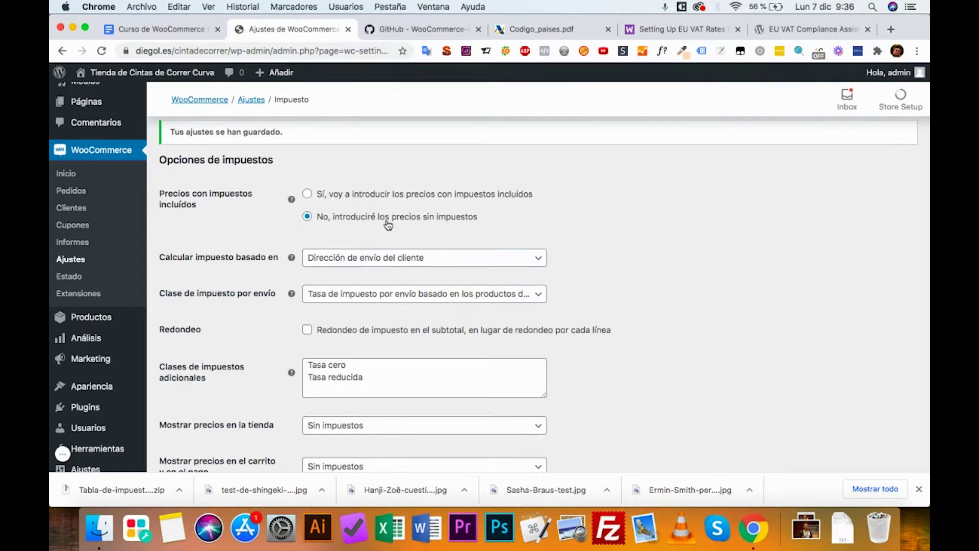
click(406, 196)
click(407, 220)
scroll(400, 227, down, 1)
scroll(400, 225, down, 5)
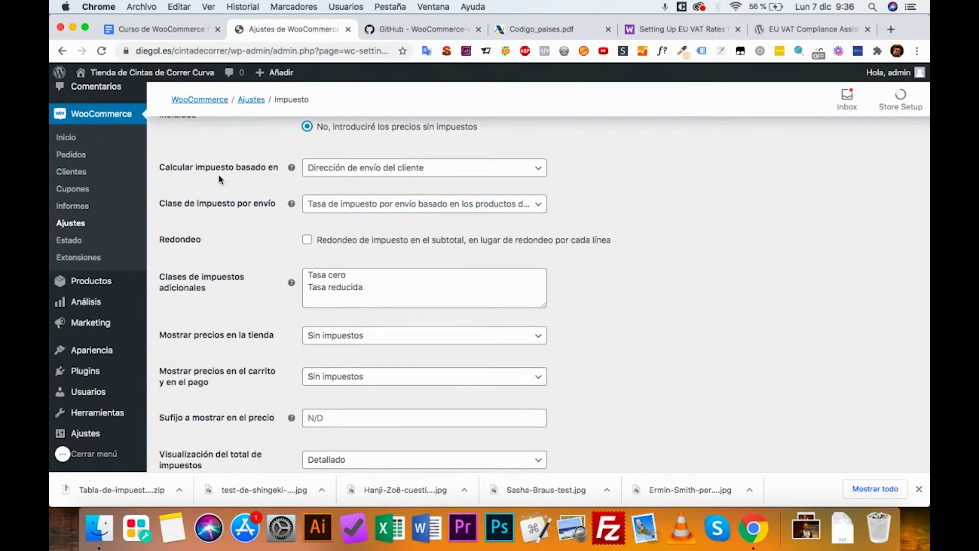
click(434, 170)
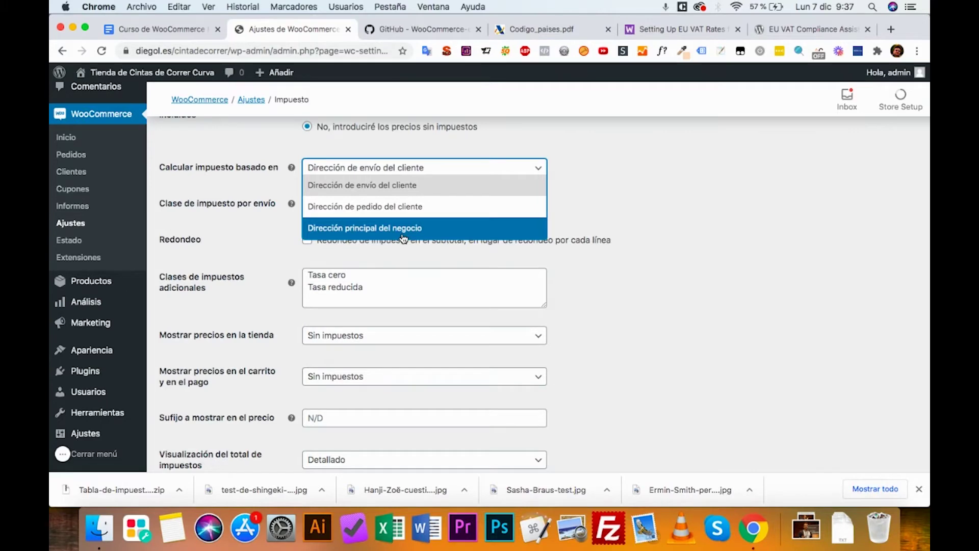
click(404, 188)
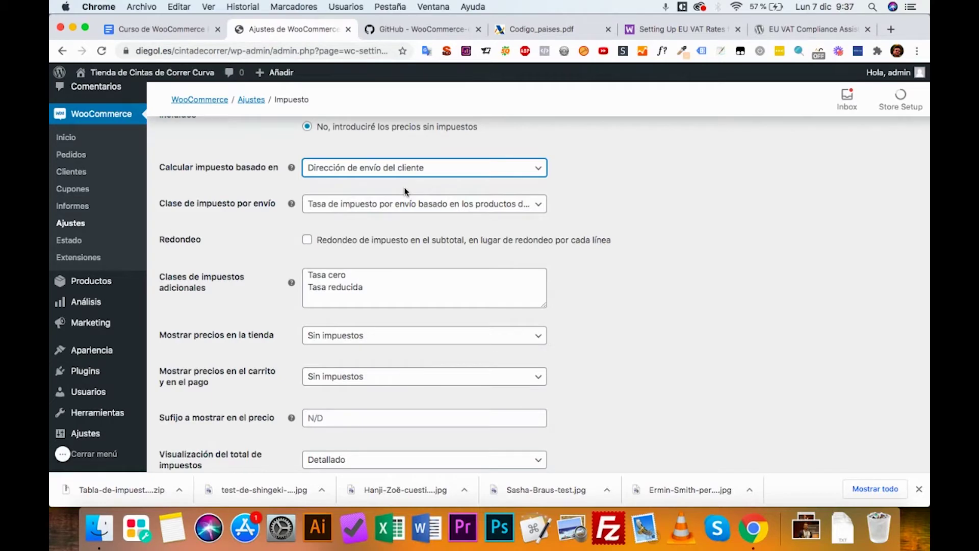
Set the shipping tax class to "Tasa de impuesto por envío basado en los productos del carrito".
scroll(404, 191, down, 3)
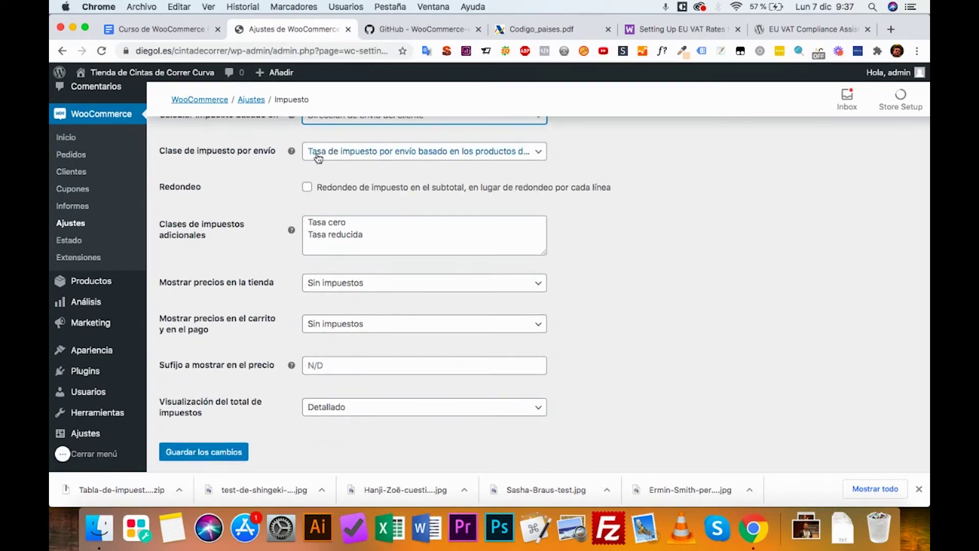
click(341, 158)
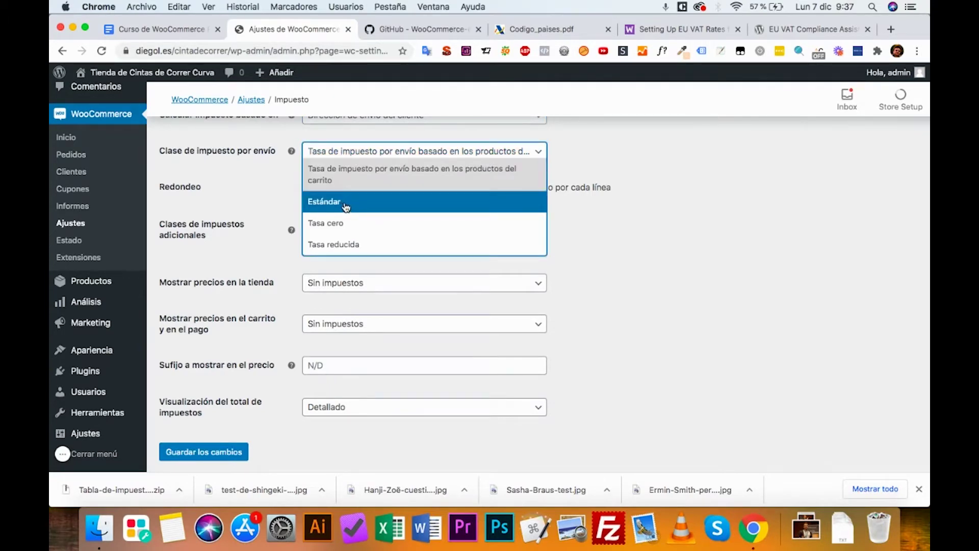
click(250, 214)
click(203, 452)
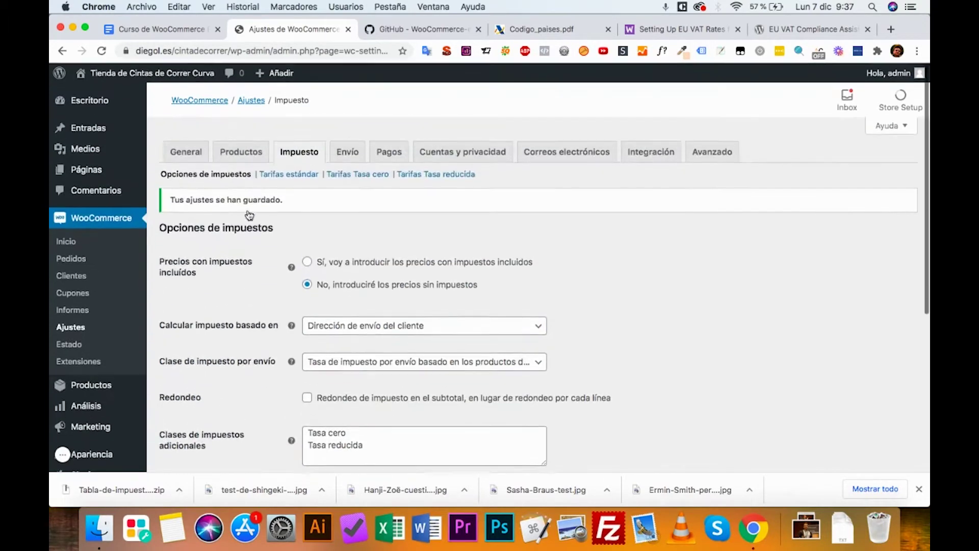
scroll(316, 286, down, 2)
click(329, 299)
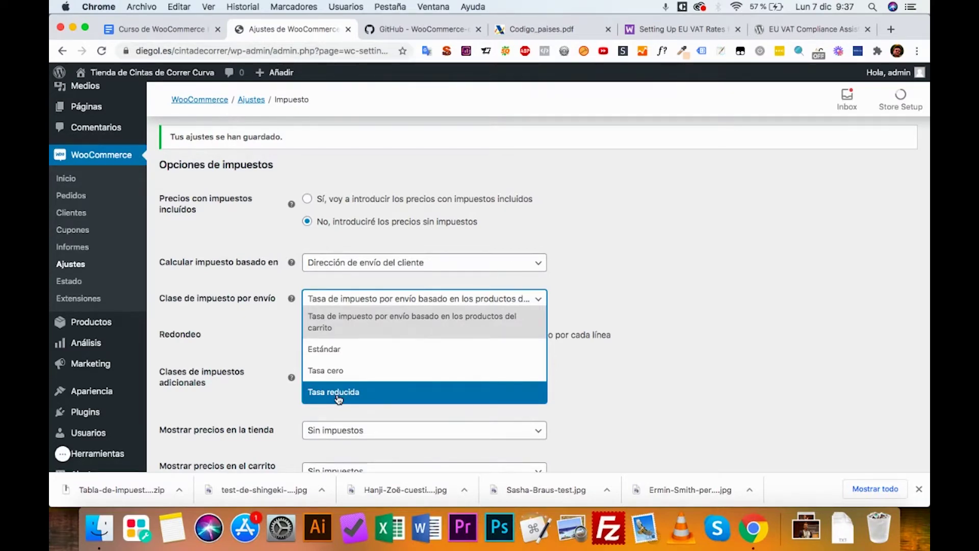
click(370, 334)
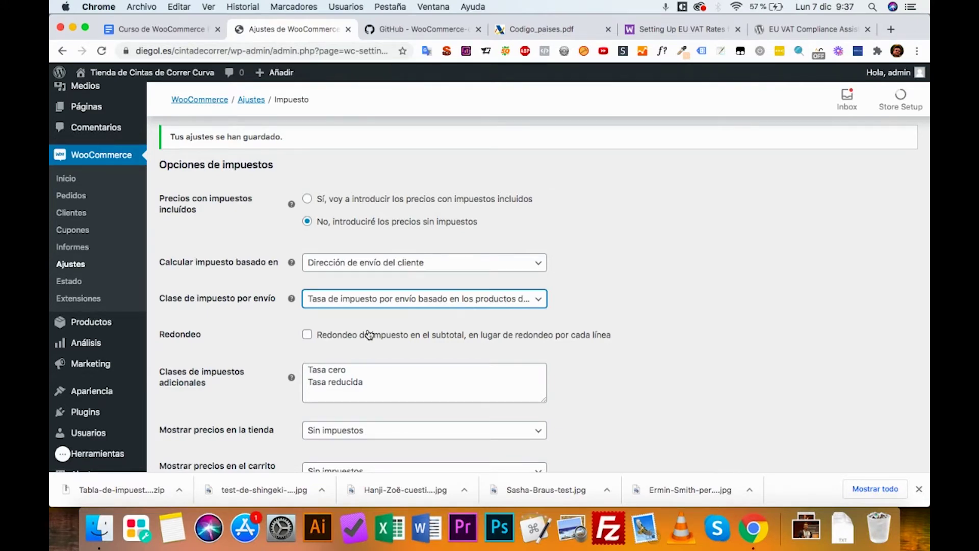
click(393, 302)
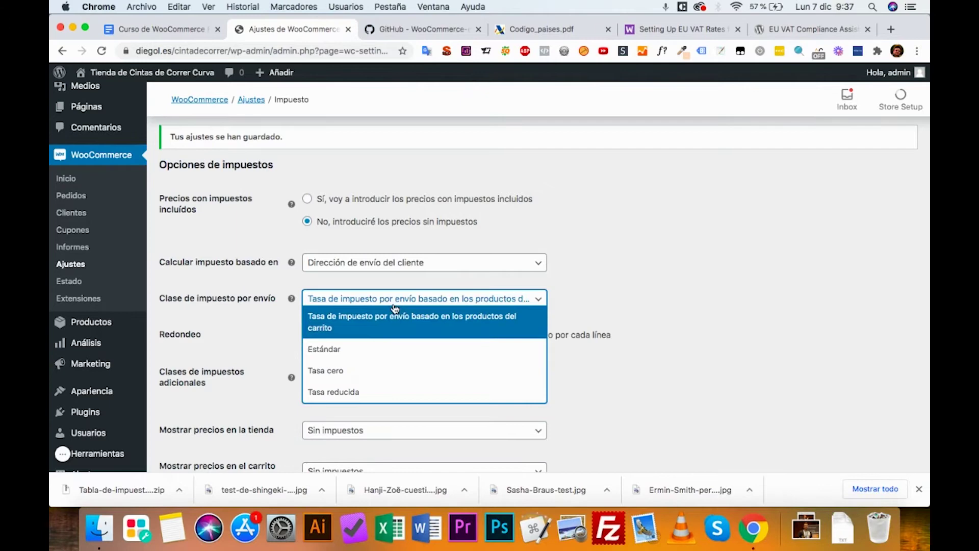
click(368, 331)
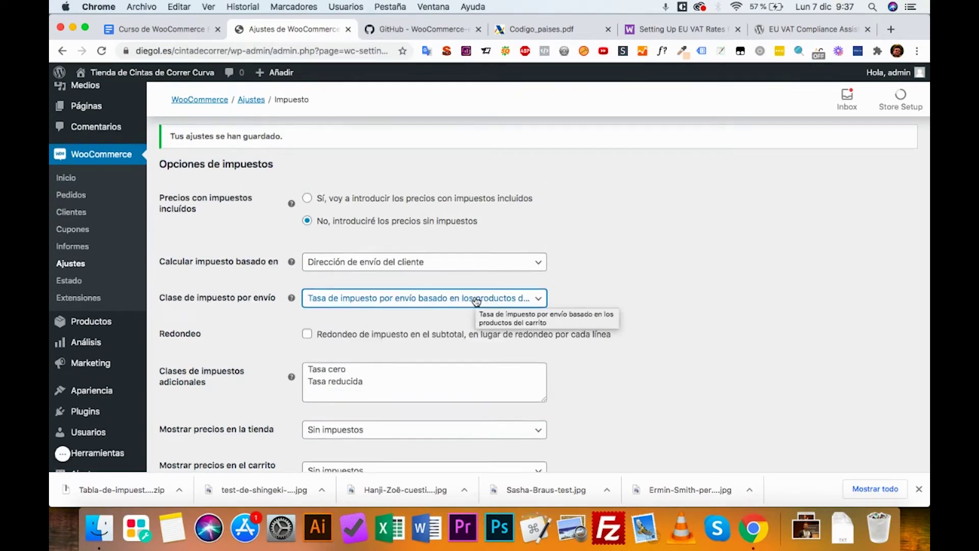
Enable tax rounding at the subtotal instead of per line, and turn it off again.
scroll(477, 301, down, 4)
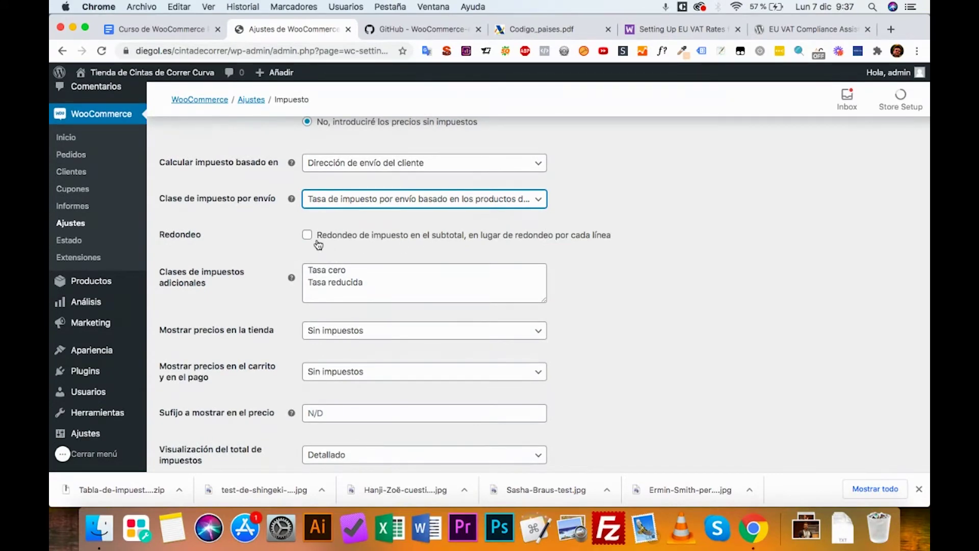
scroll(318, 246, up, 5)
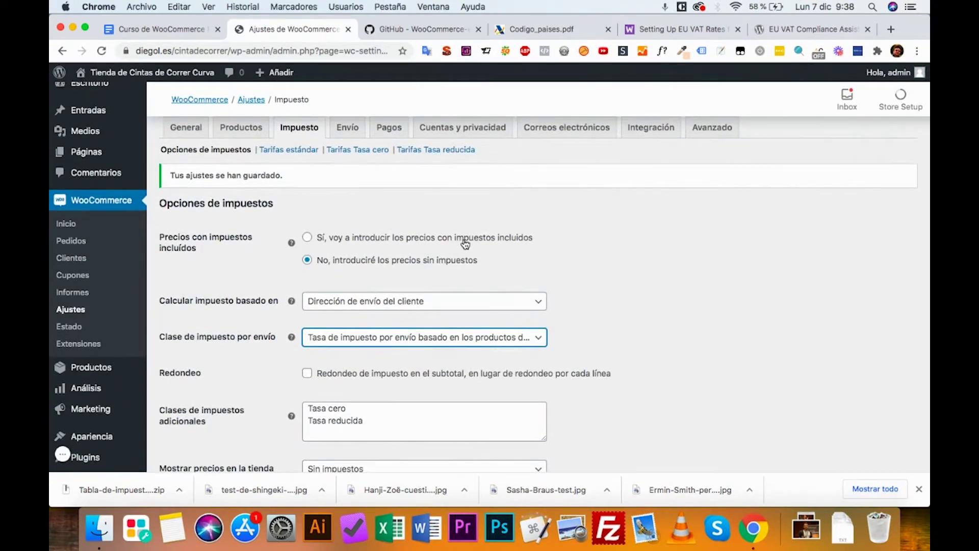
scroll(412, 372, down, 3)
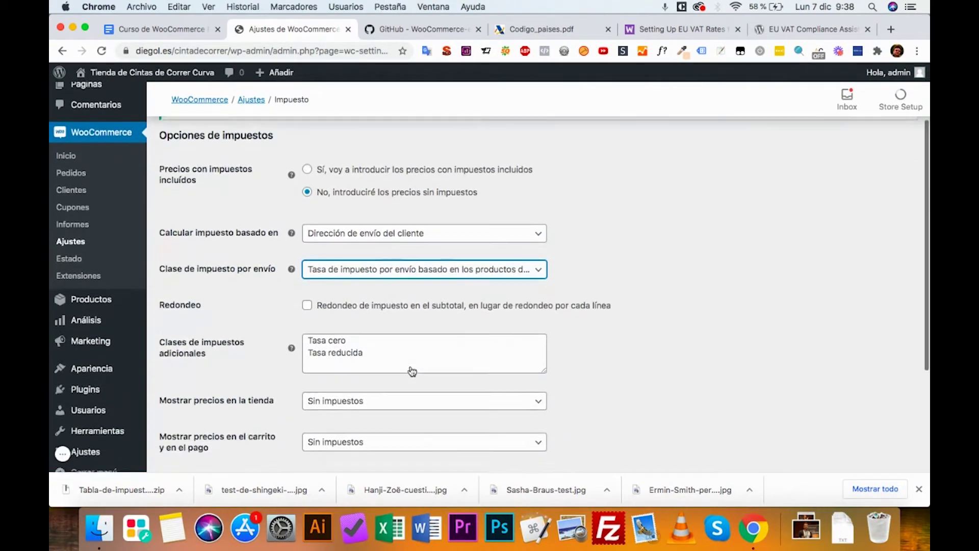
click(341, 311)
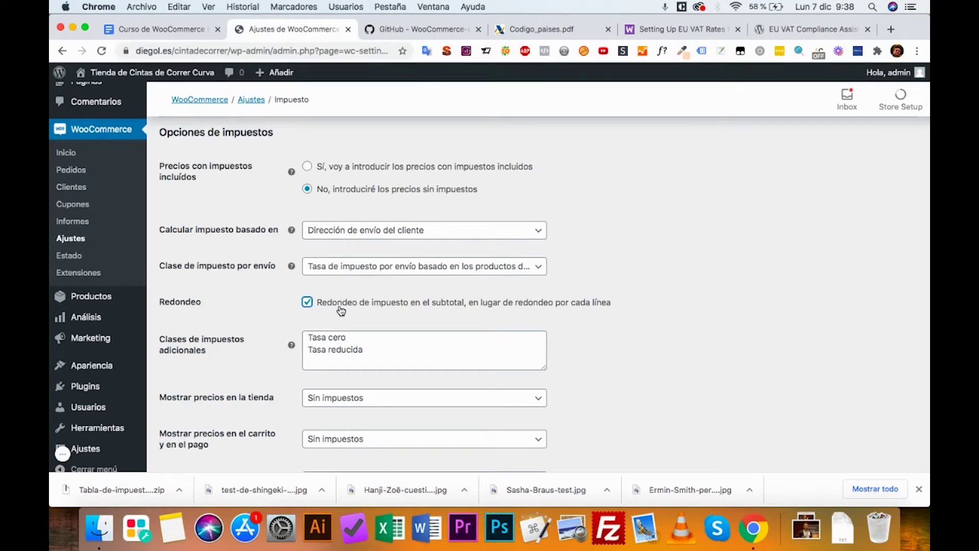
click(341, 311)
Try displaying shop prices as "Impuestos incluidos", and set them back to "Sin impuestos".
scroll(342, 200, down, 5)
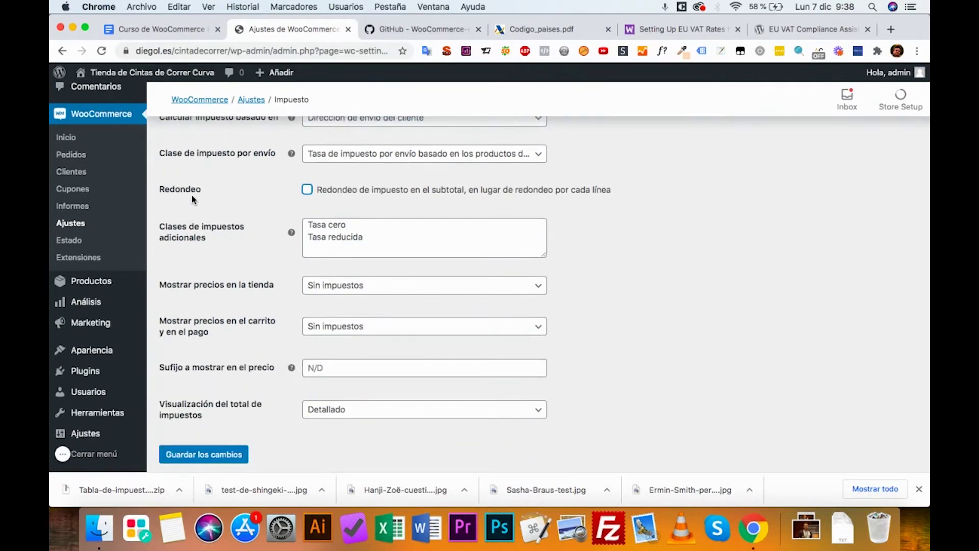
scroll(193, 199, down, 2)
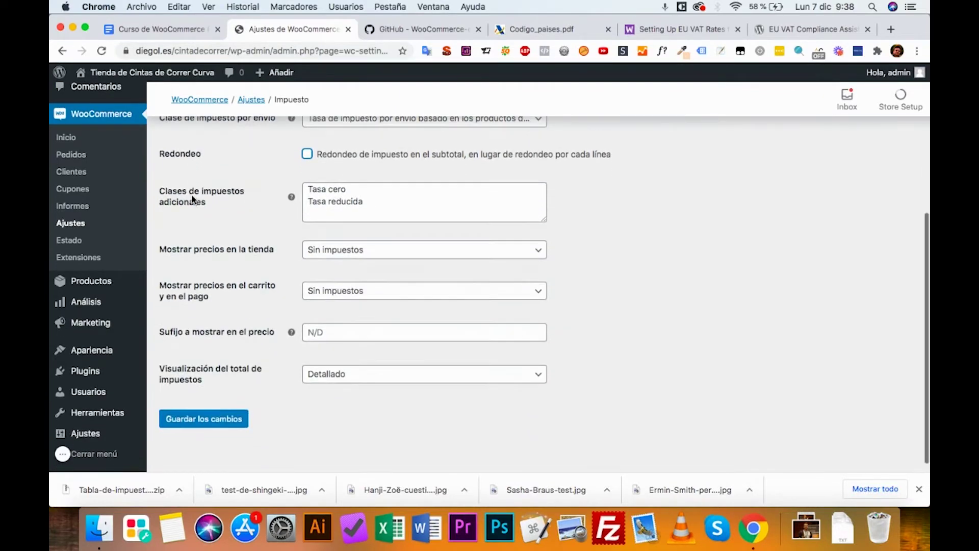
click(351, 255)
click(351, 255)
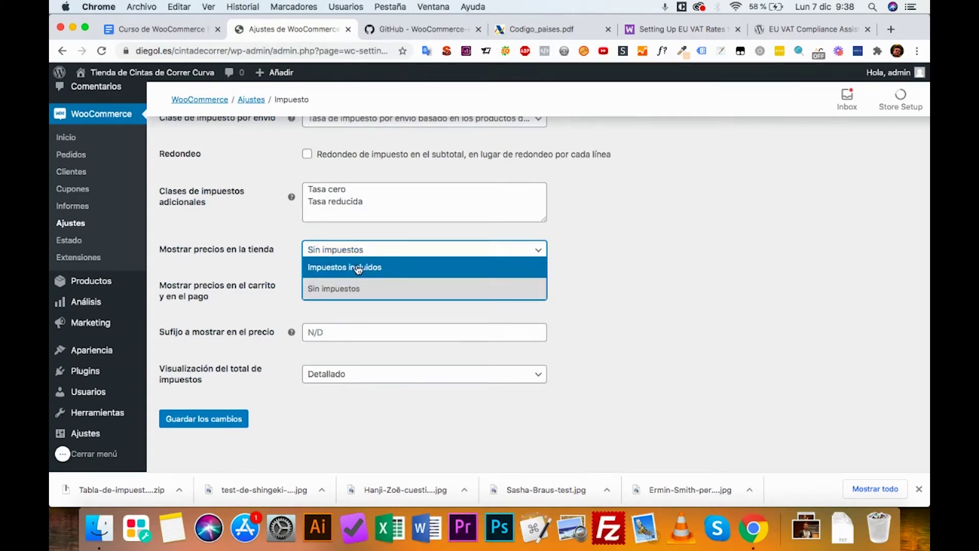
click(358, 268)
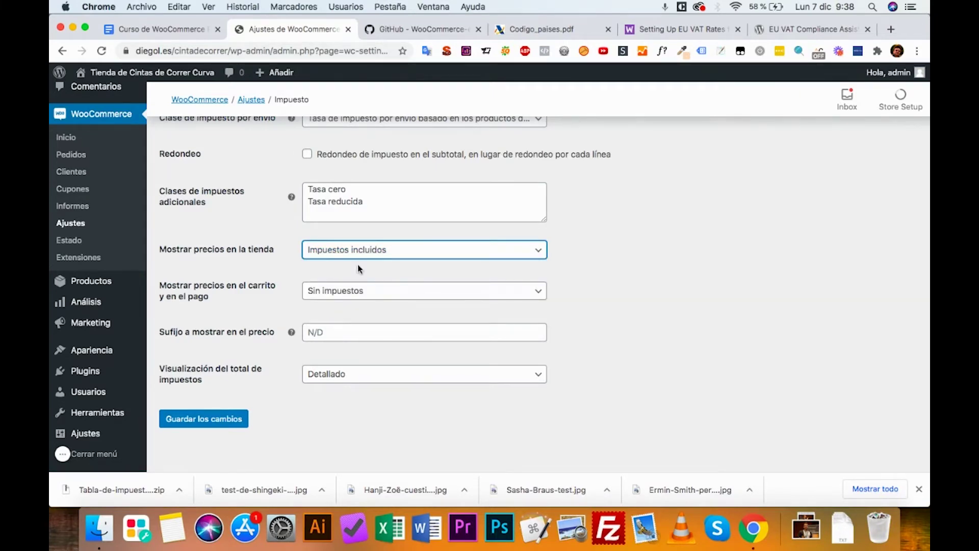
click(363, 255)
click(361, 288)
click(291, 332)
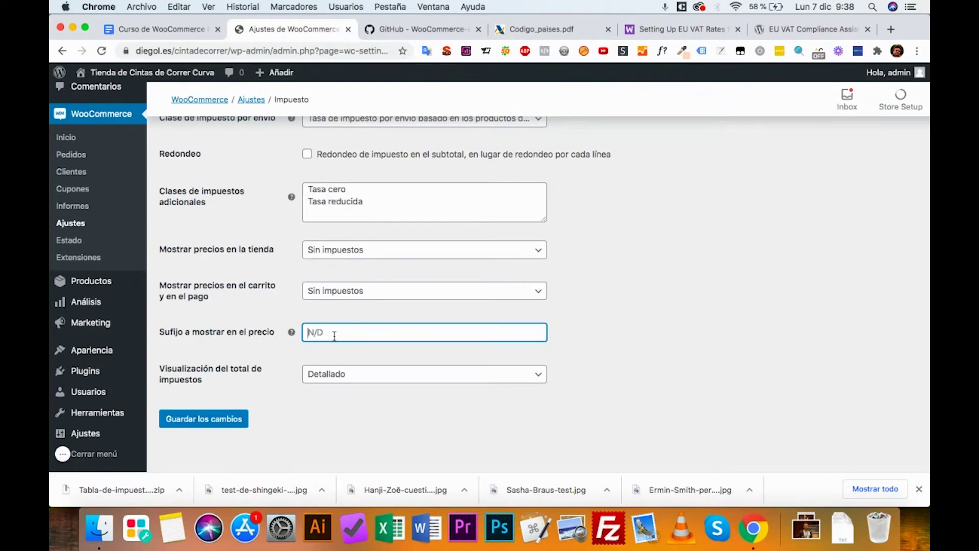
Set the price display to "Impuestos incluidos" both in the shop and in the cart and checkout.
click(354, 255)
click(350, 266)
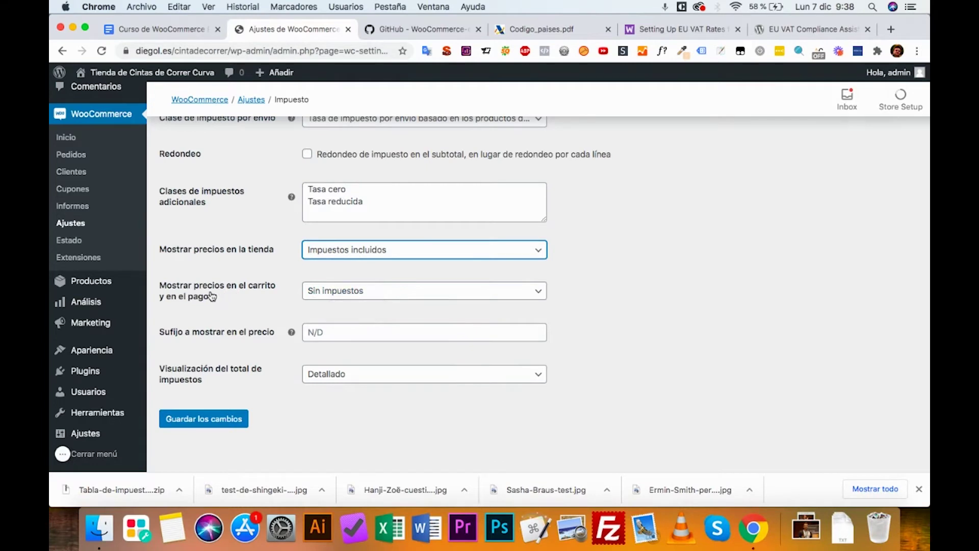
click(387, 298)
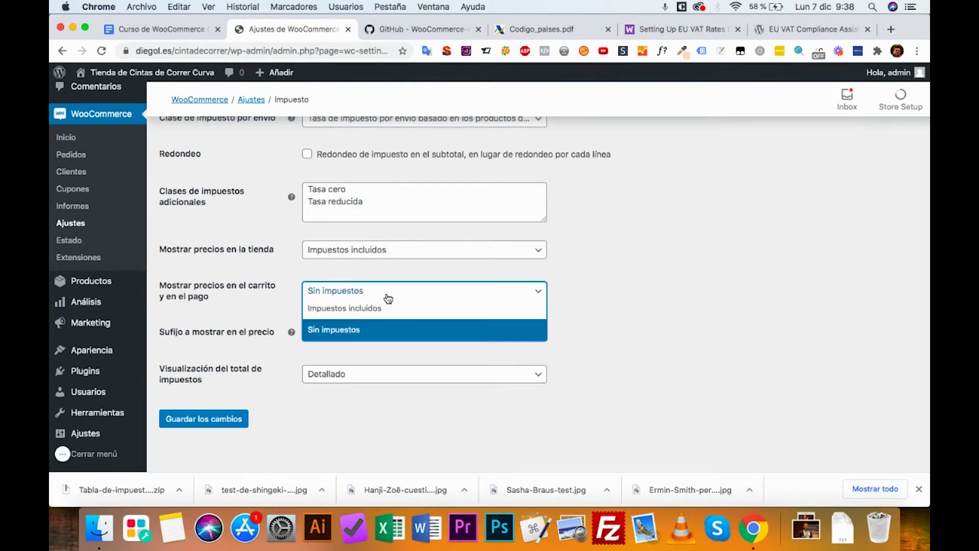
click(385, 312)
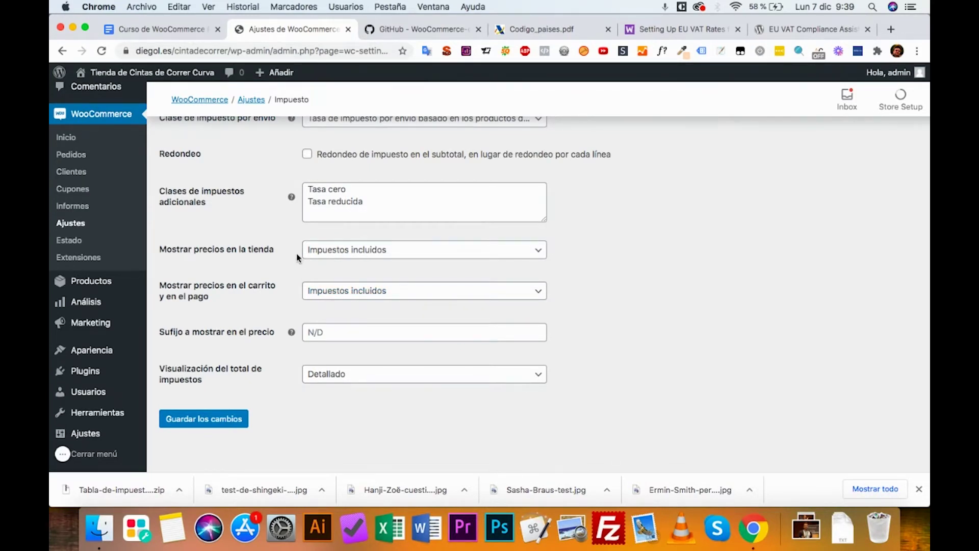
click(342, 295)
click(343, 327)
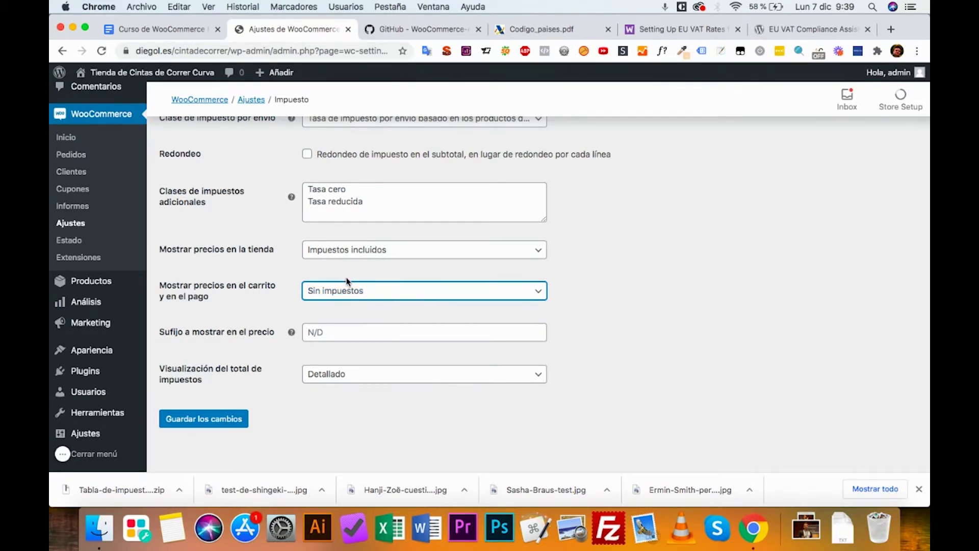
click(357, 288)
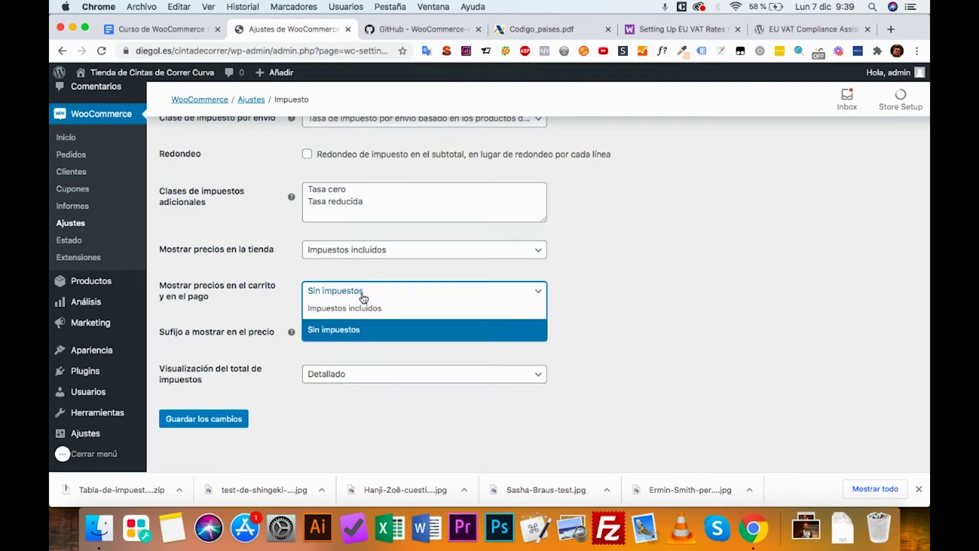
click(370, 307)
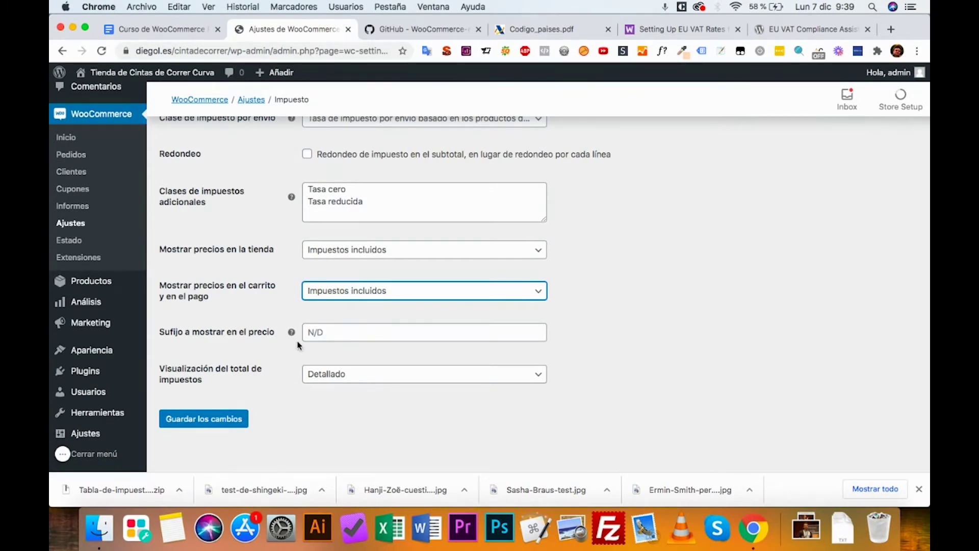
Set the price display suffix to "IVA Incluido" and the tax total display to "Detallado".
click(321, 335)
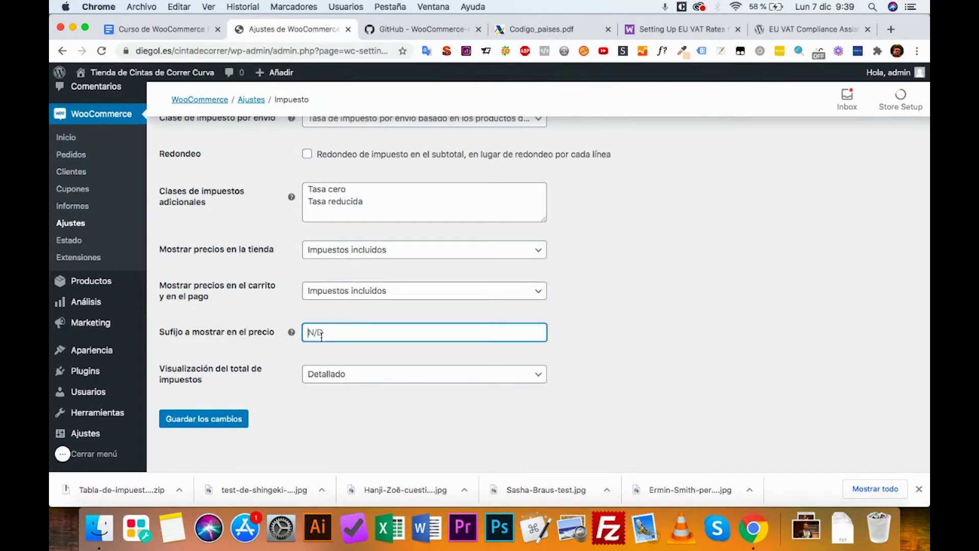
text(IVA Incluida)
scroll(299, 389, down, 1)
click(384, 362)
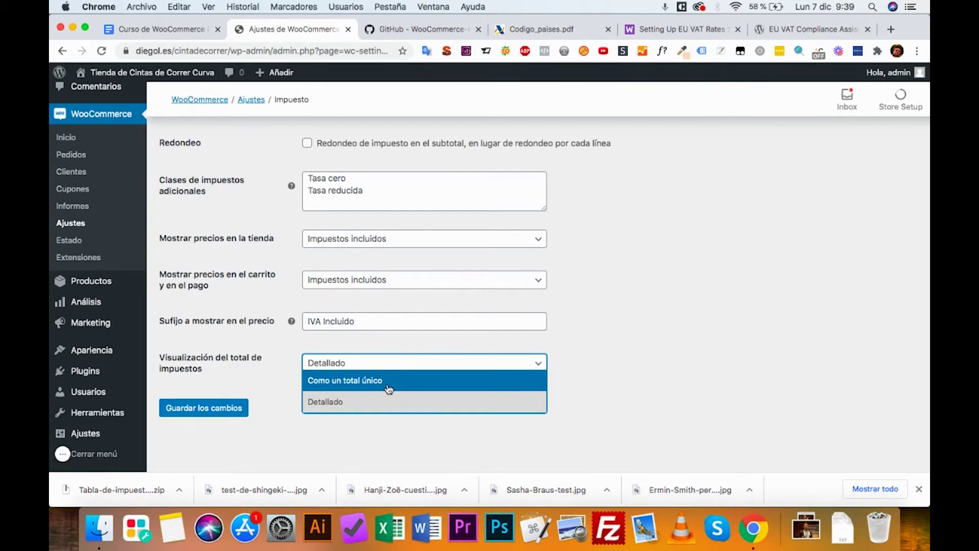
click(386, 402)
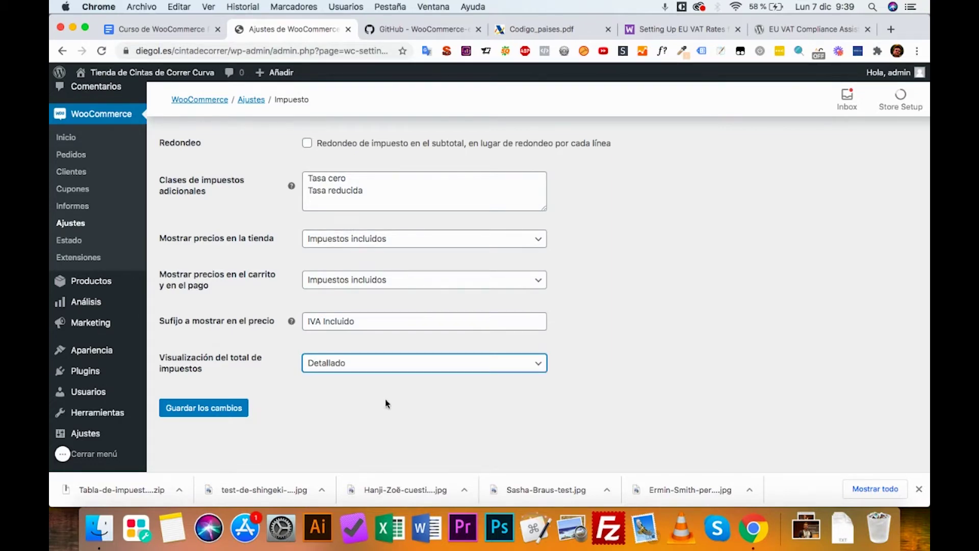
Save the tax options and open the "Tarifas estándar" rates.
scroll(396, 383, up, 3)
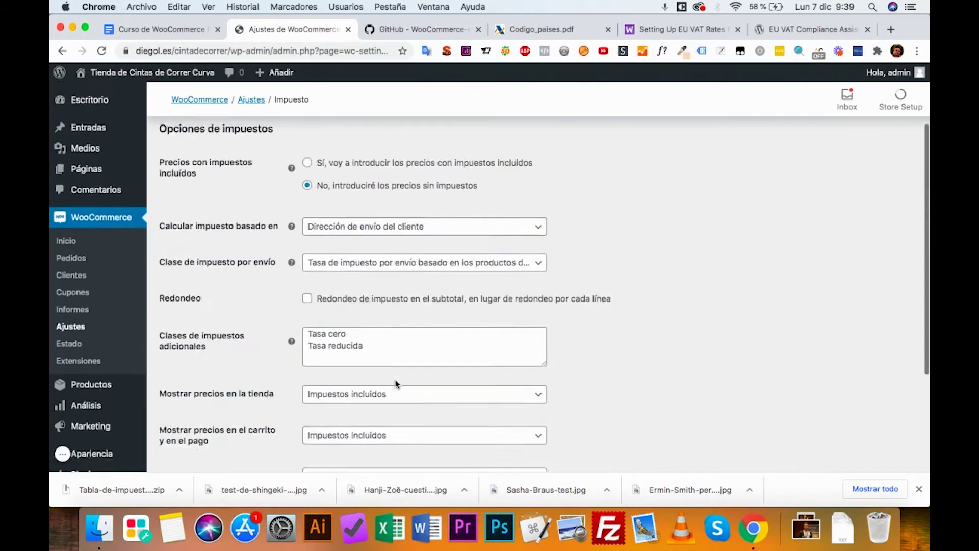
scroll(396, 383, up, 3)
scroll(406, 338, down, 10)
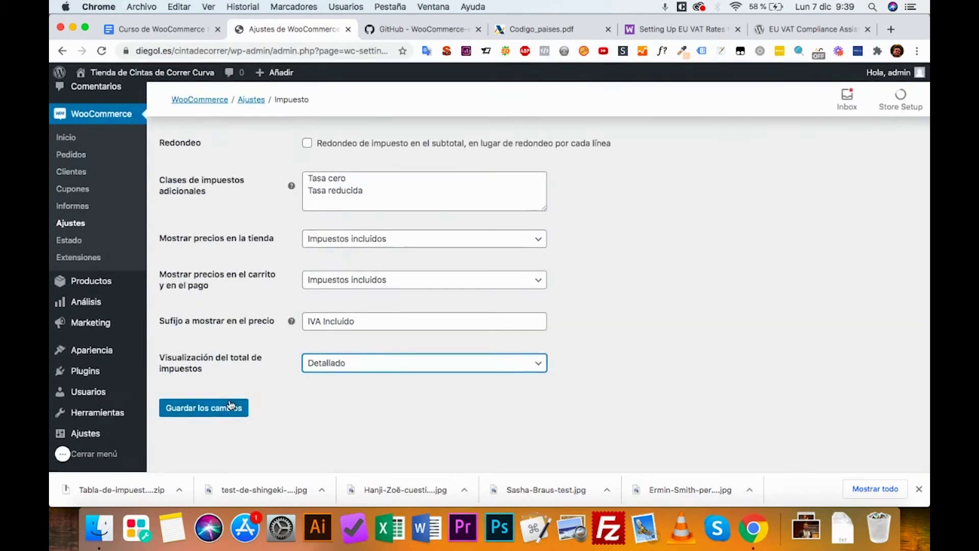
click(231, 407)
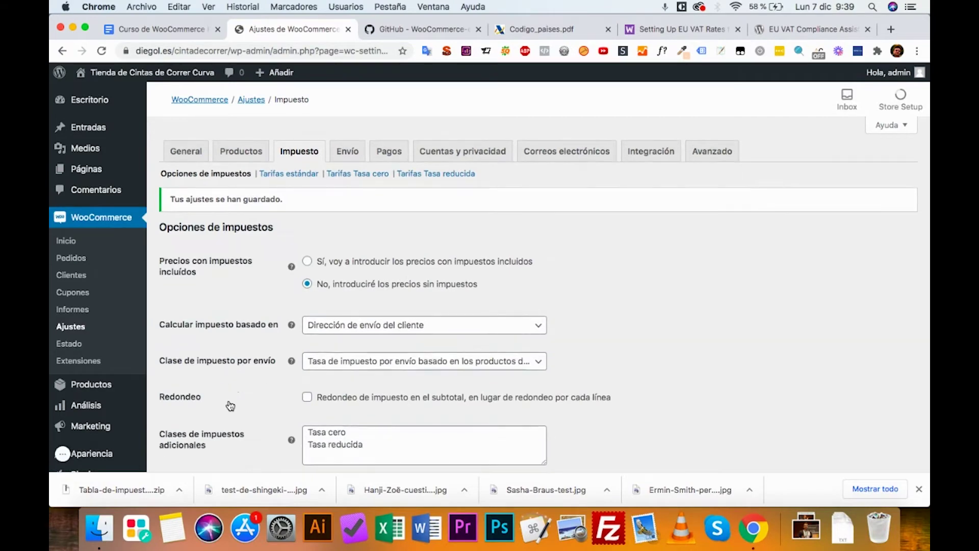
click(306, 175)
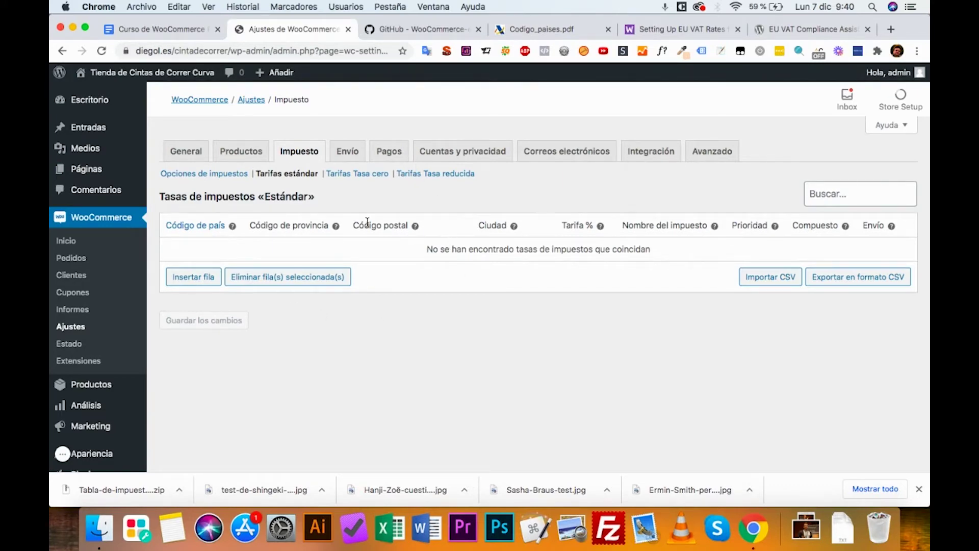
Insert a new row in the standard tax rates and start editing its country code.
click(208, 278)
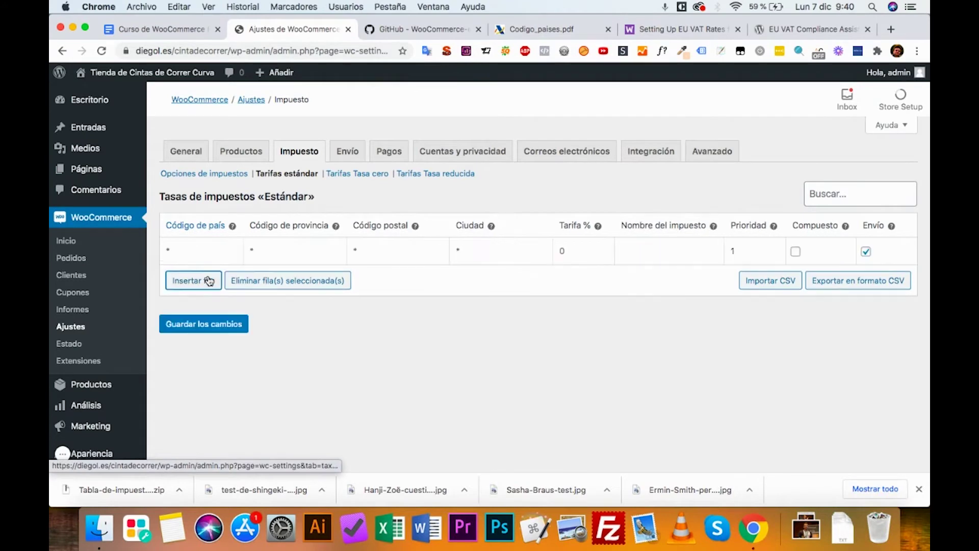
mouse_move(232, 225)
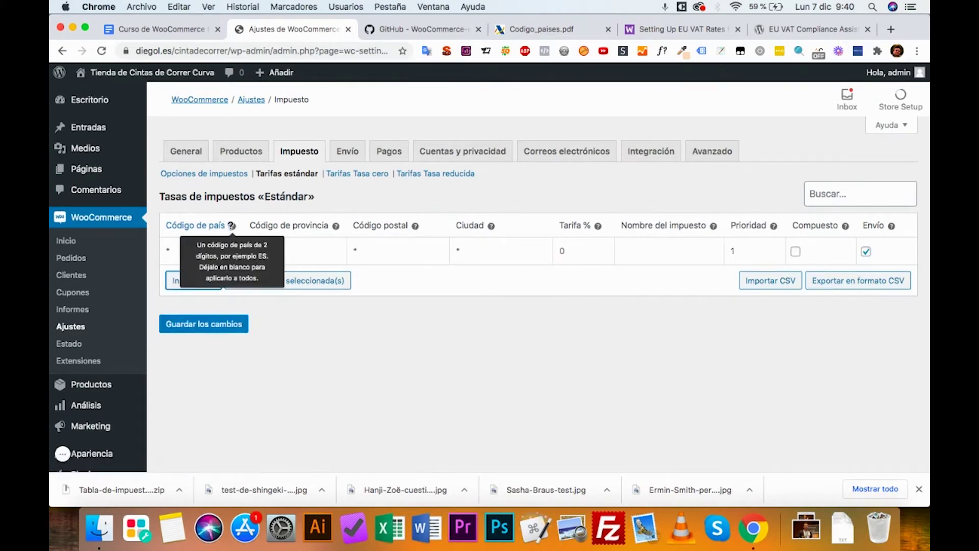
click(215, 251)
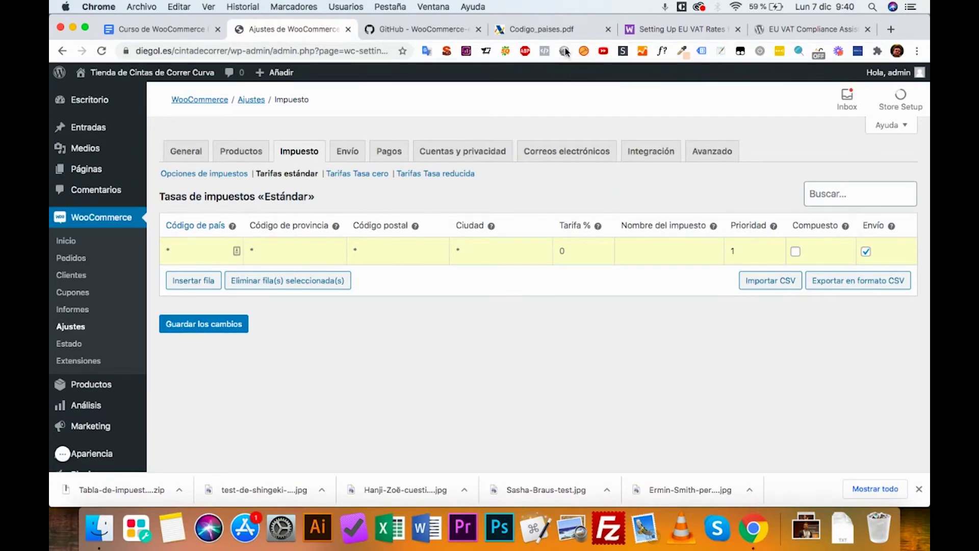
Look up the ISO code of "francia" in Codigo_paises.pdf and return to the WooCommerce tax settings.
click(548, 30)
scroll(375, 204, down, 10)
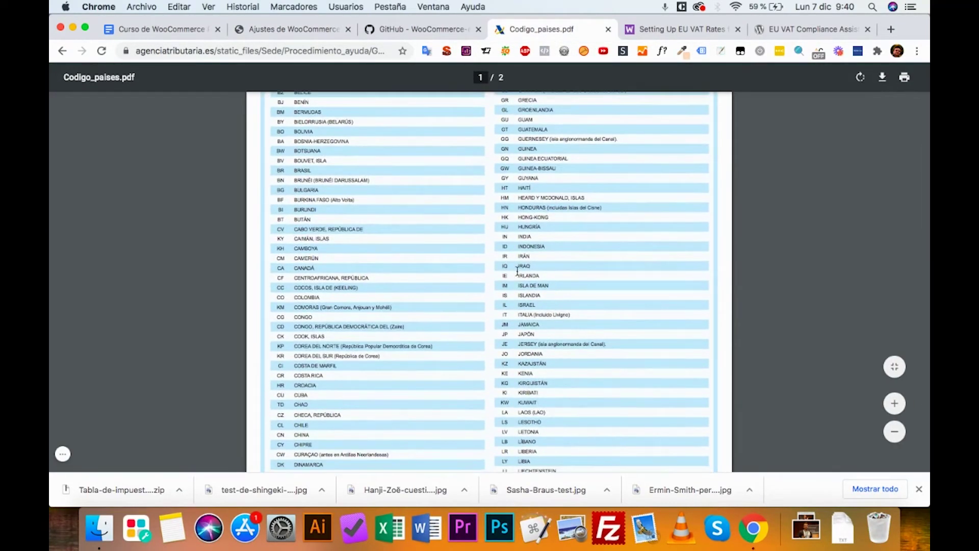
key(super+f)
text(francia)
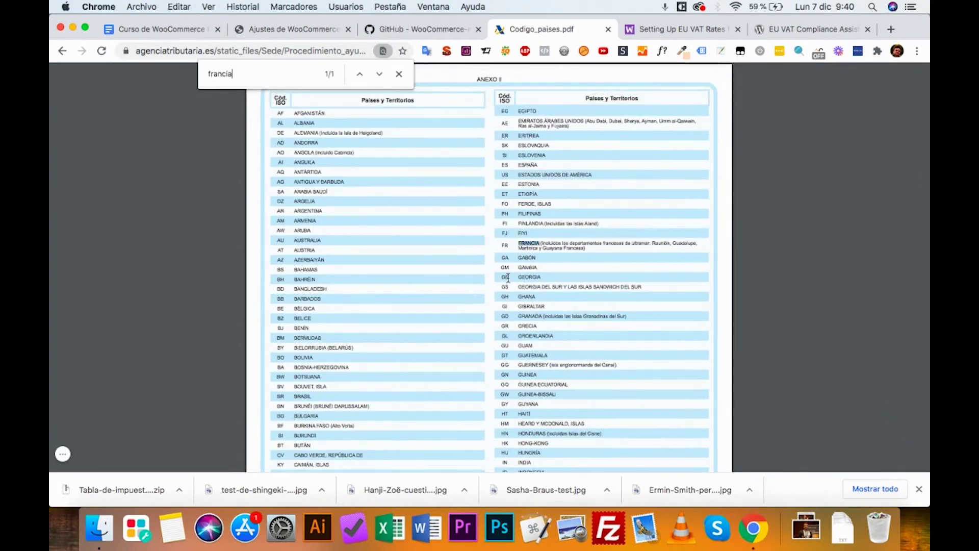
click(502, 247)
click(424, 28)
click(301, 30)
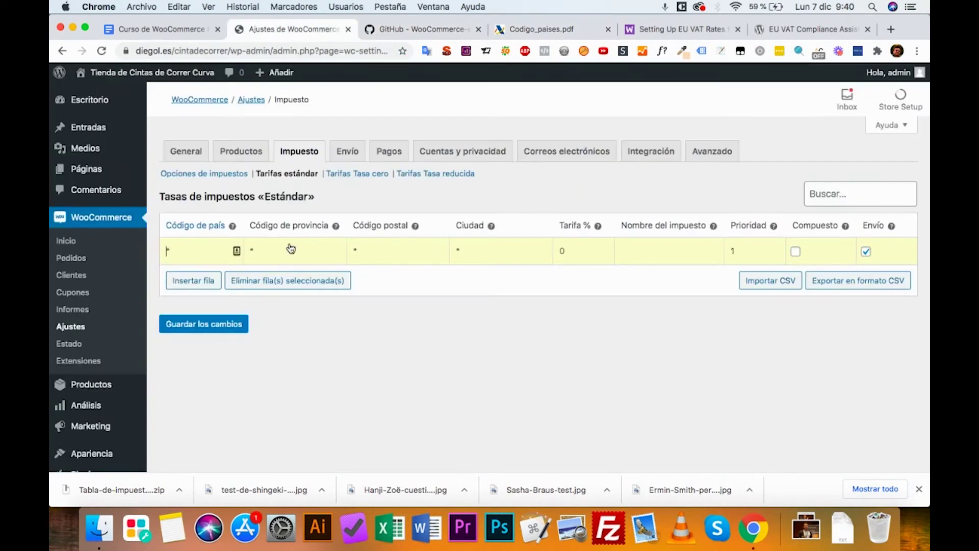
Set the country code of the new standard rate row to FR.
click(206, 261)
text(FR)
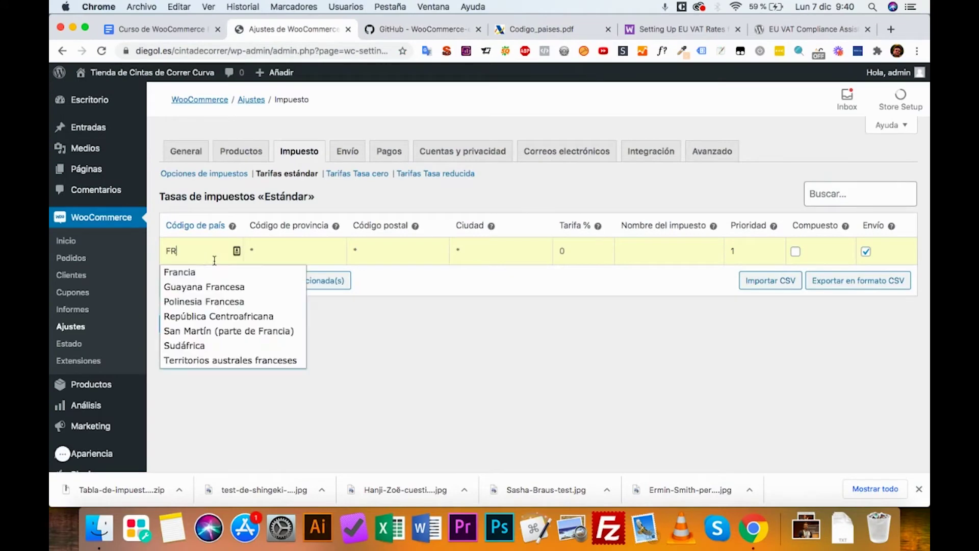
click(317, 255)
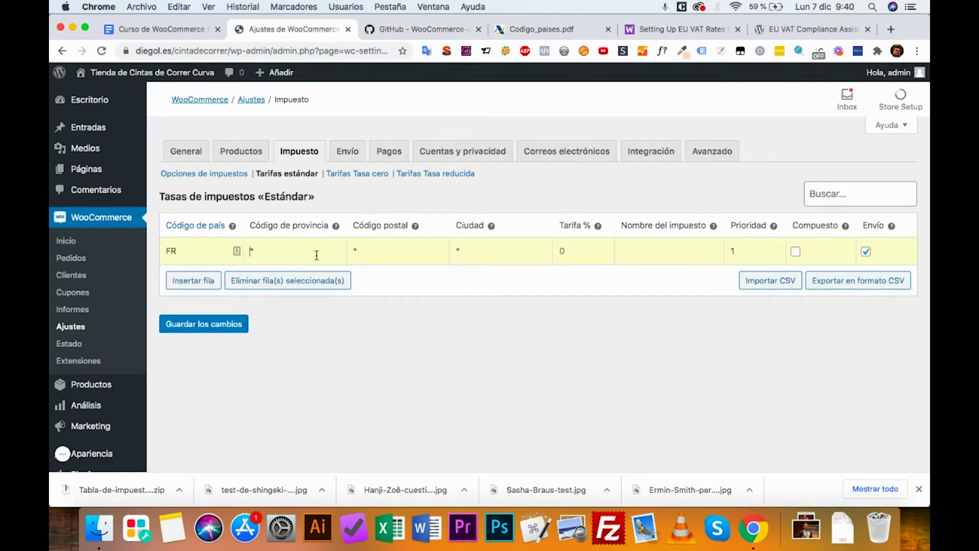
mouse_move(335, 225)
Set the FR row's rate to 21 and its tax name to "iIVA 21%", and save the changes.
click(561, 244)
text(21)
click(663, 247)
text(iva 21)
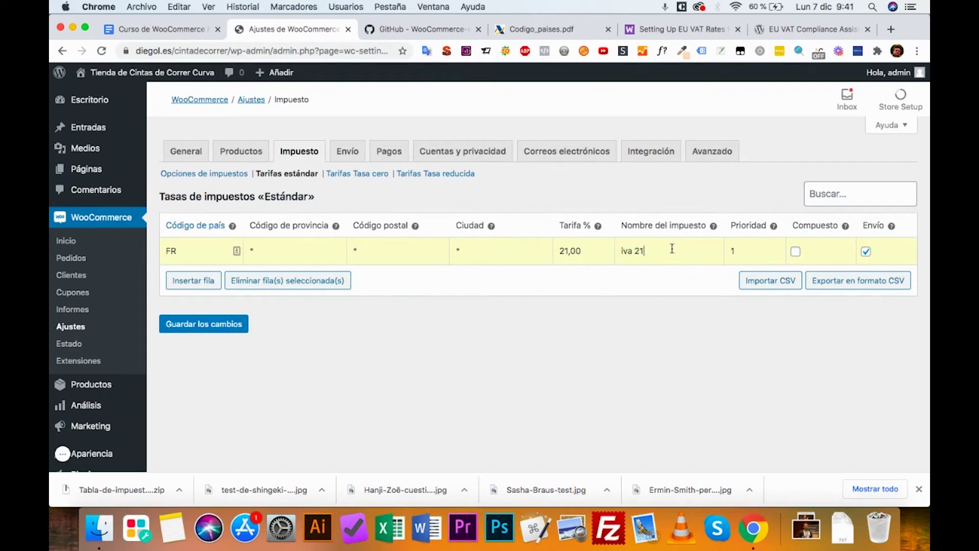
text(%)
double_click(623, 251)
text(IVA)
click(239, 323)
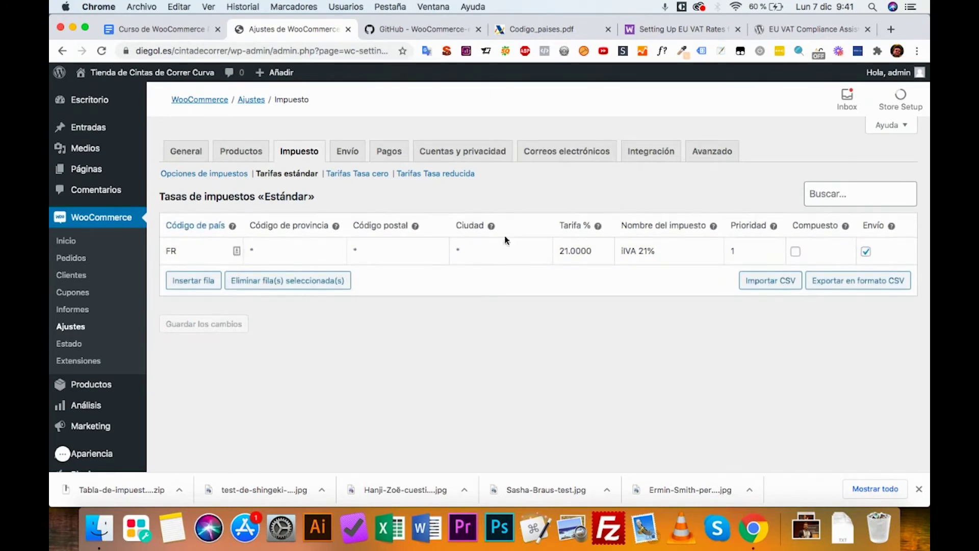
Empty and delete the FR row of the standard tax rates, and save the changes.
click(196, 249)
key(BackSpace)
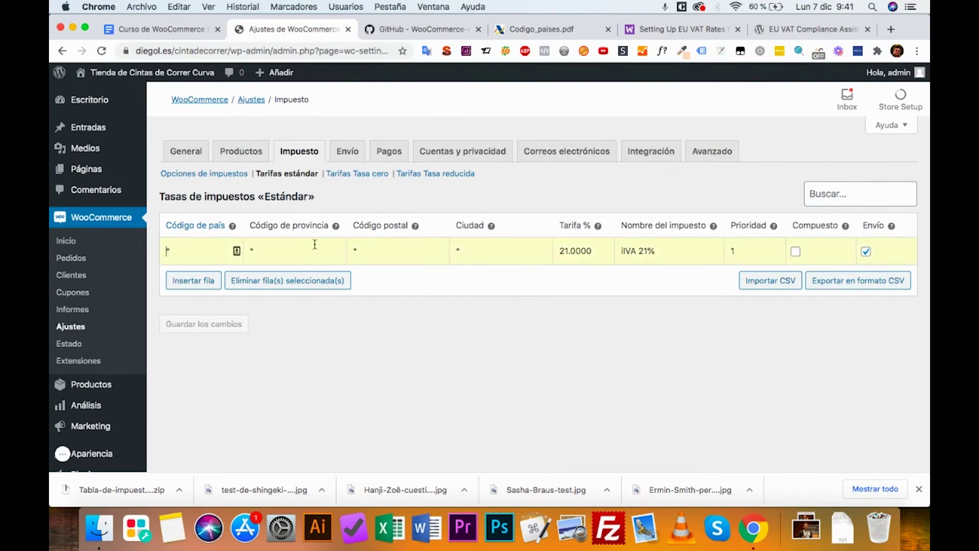
click(589, 248)
text(0)
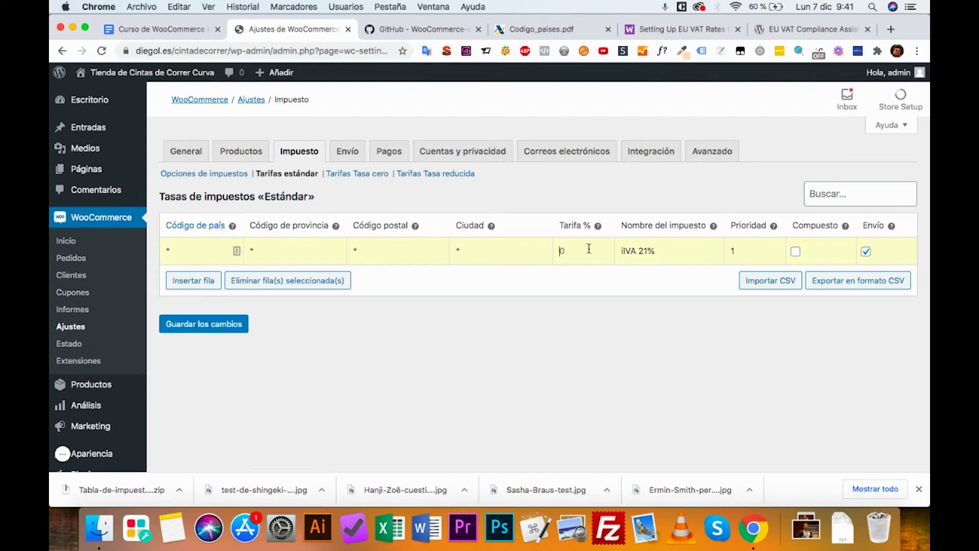
drag(655, 251, 647, 253)
triple_click(647, 253)
key(BackSpace)
click(760, 248)
key(BackSpace)
click(866, 252)
click(246, 281)
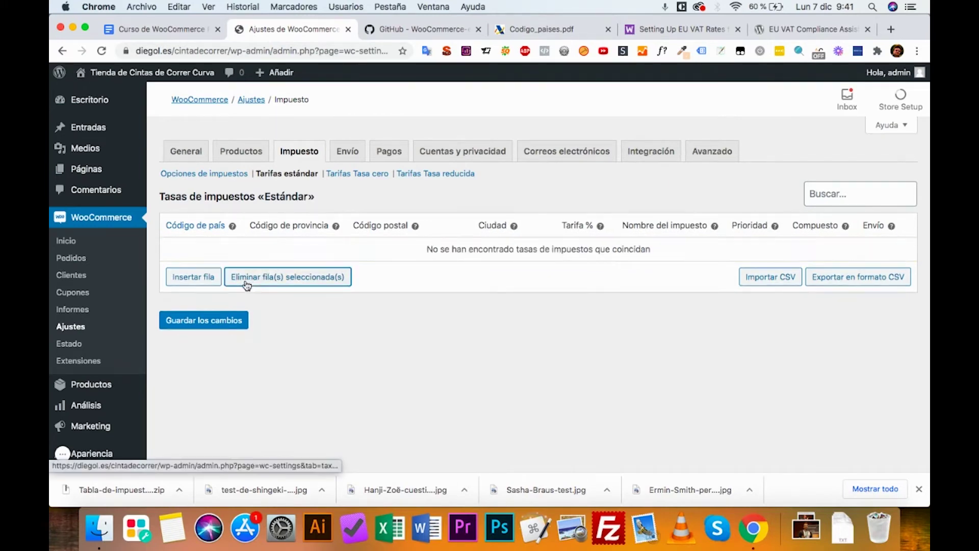
click(201, 325)
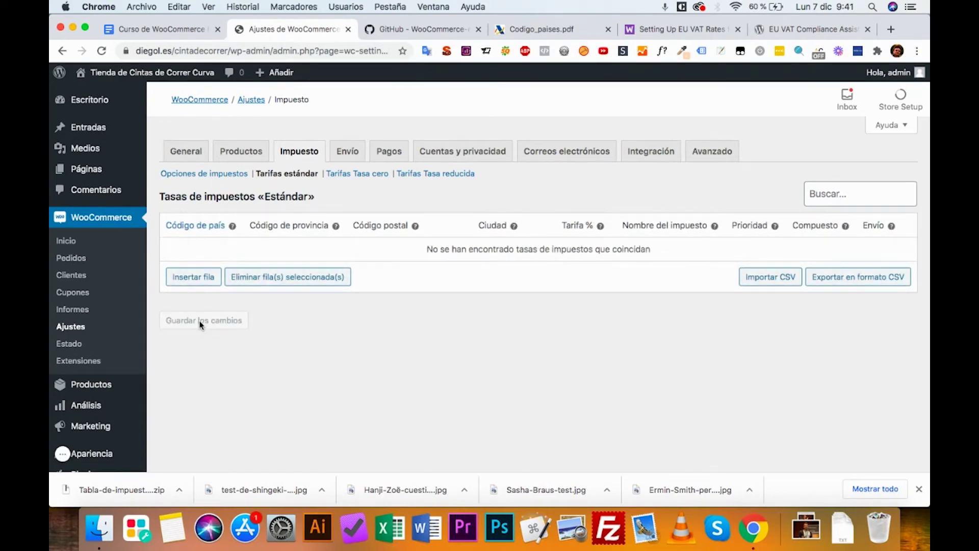
Look over the WooCommerce-es Tabla-de-impuestos repository on GitHub and return to the standard tax rates.
click(415, 31)
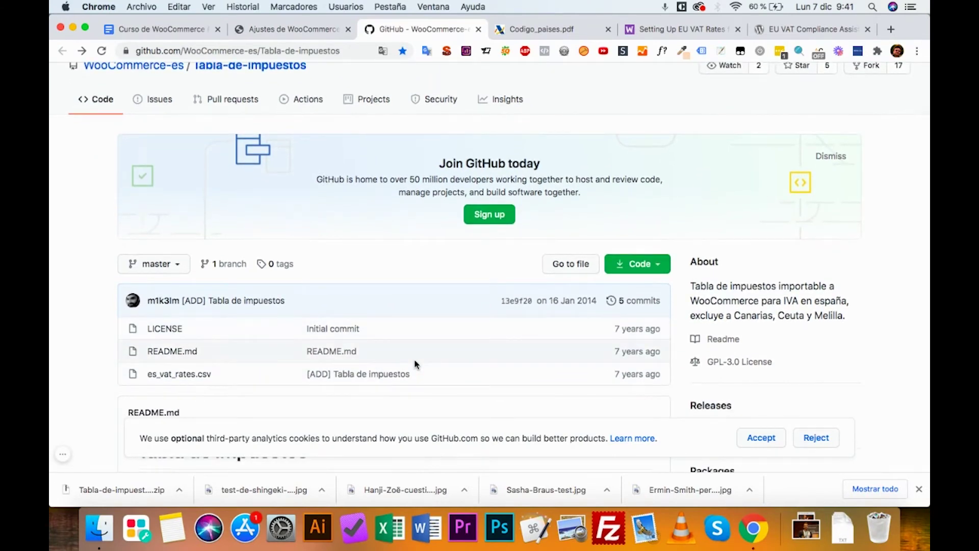
scroll(416, 363, down, 1)
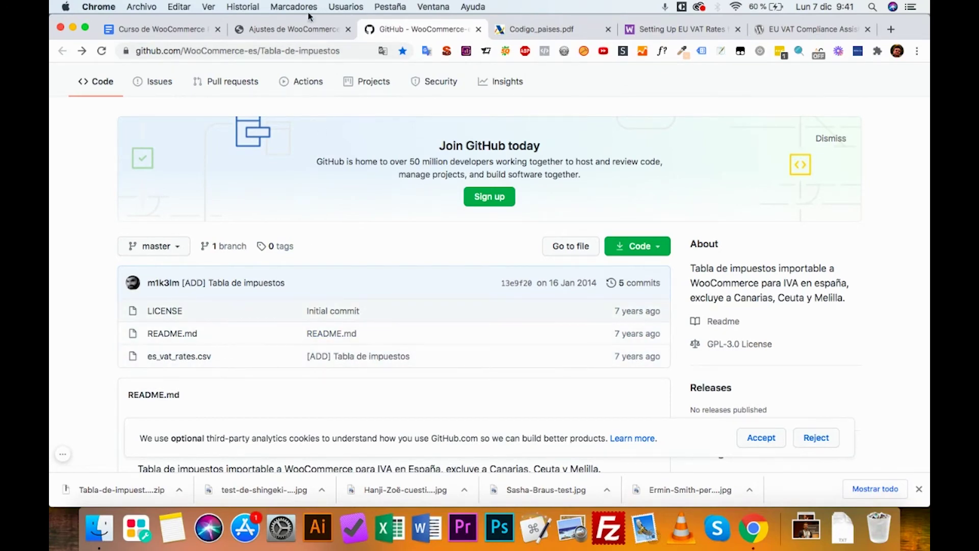
click(306, 29)
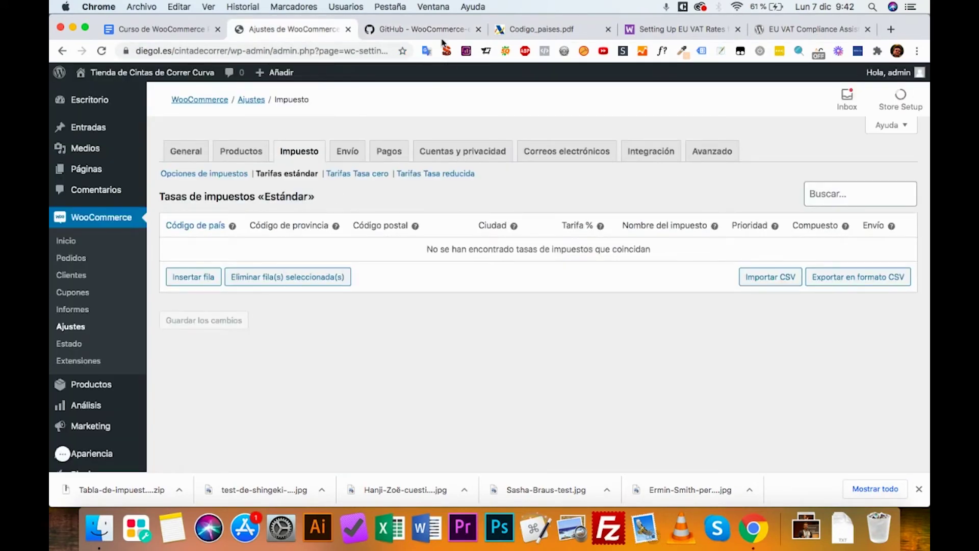
click(440, 34)
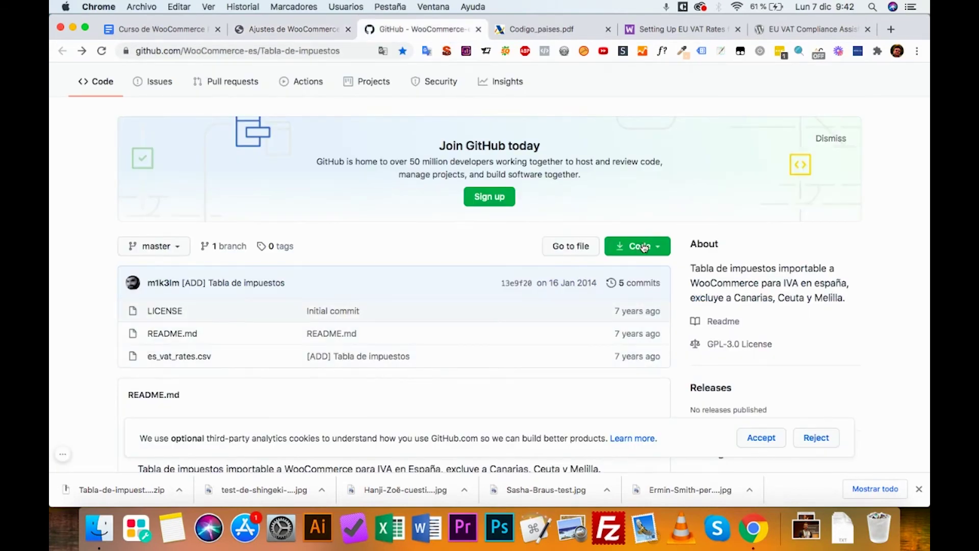
click(313, 32)
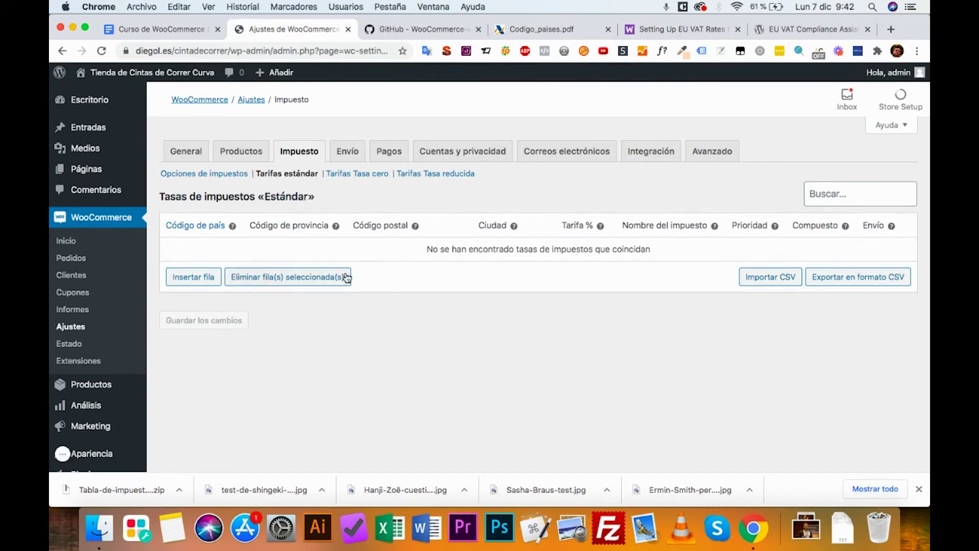
mouse_move(62, 454)
click(141, 453)
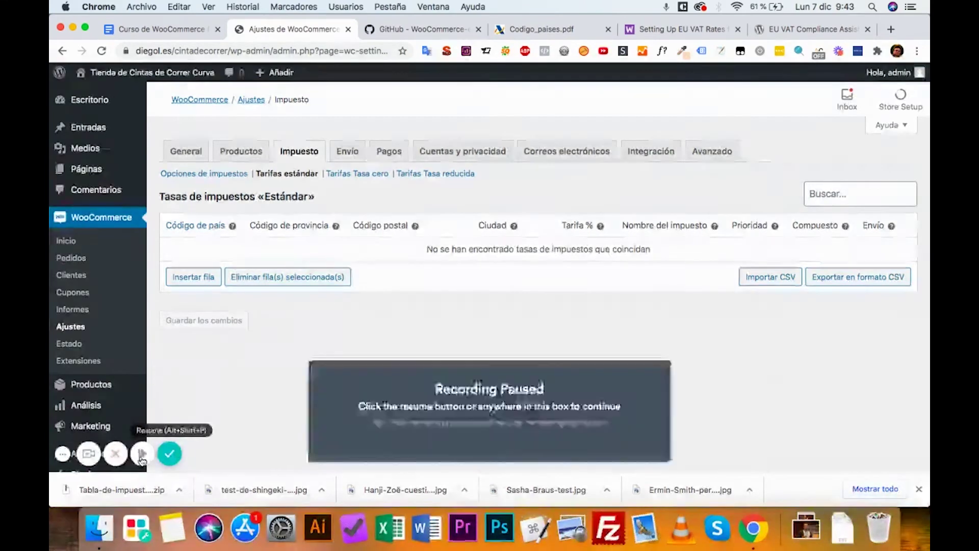
click(142, 456)
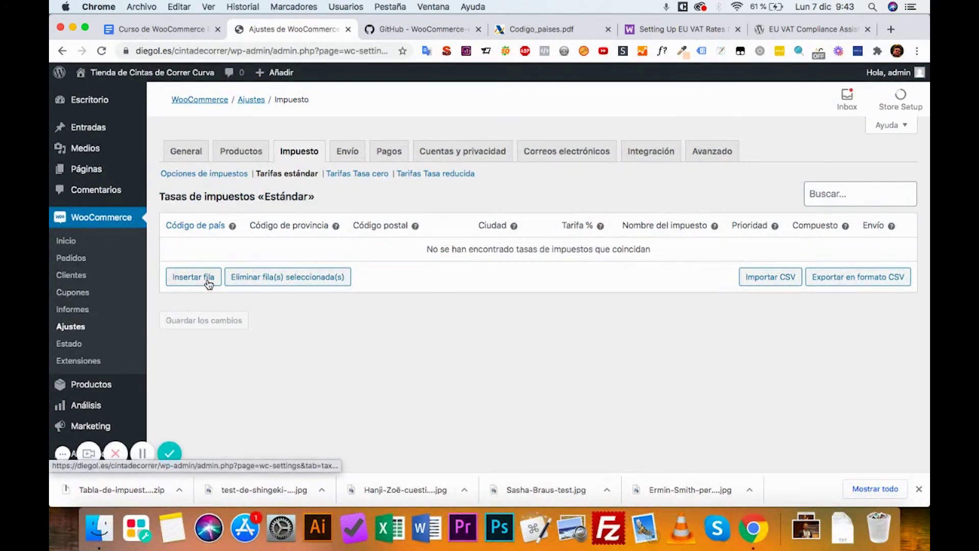
Import the tax rates from es_vat_rates.csv, stored in the Tabla-de-impuestos-master folder inside Impuestos.
click(771, 279)
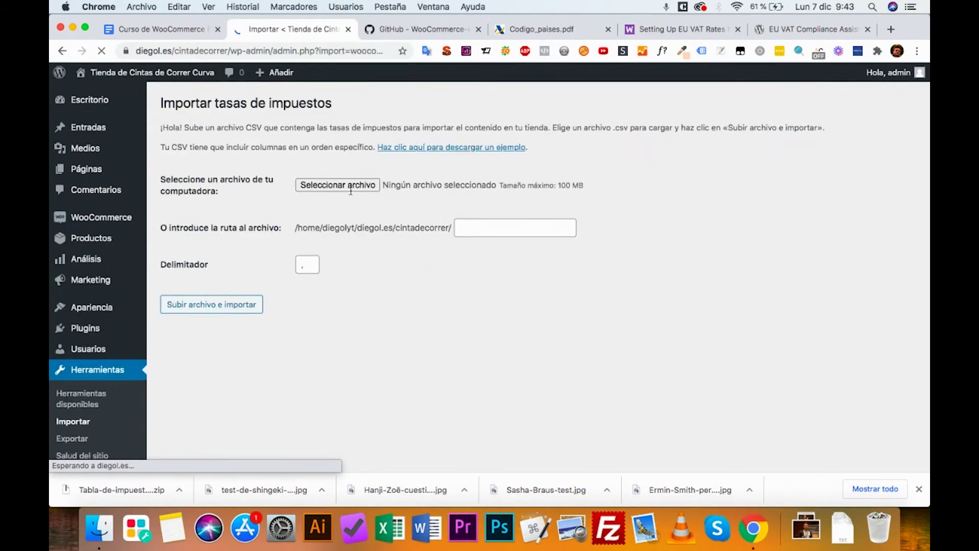
click(339, 186)
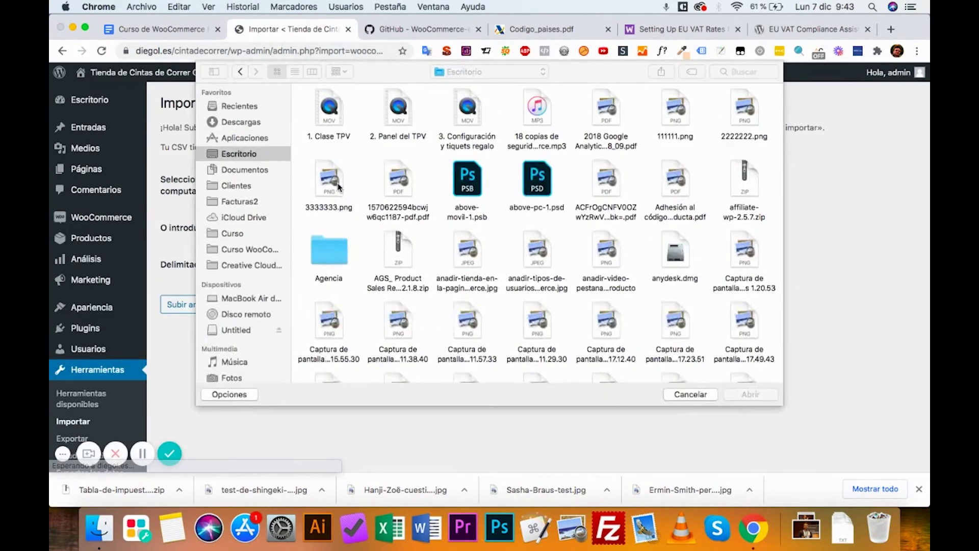
click(487, 72)
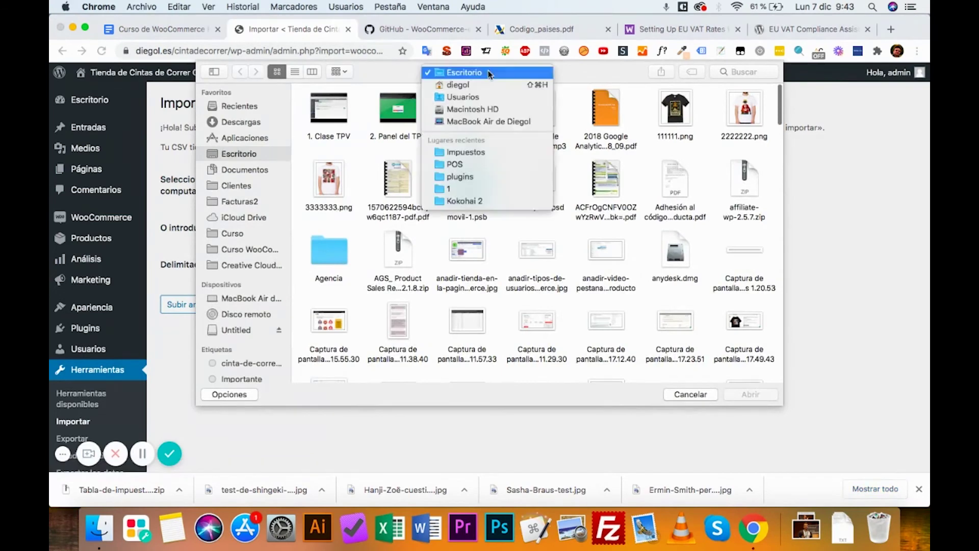
click(475, 151)
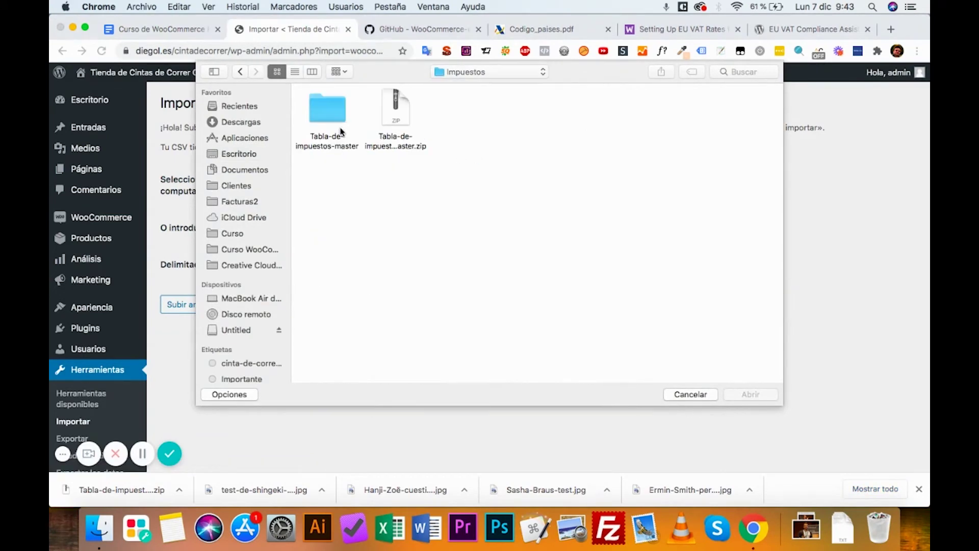
double_click(329, 117)
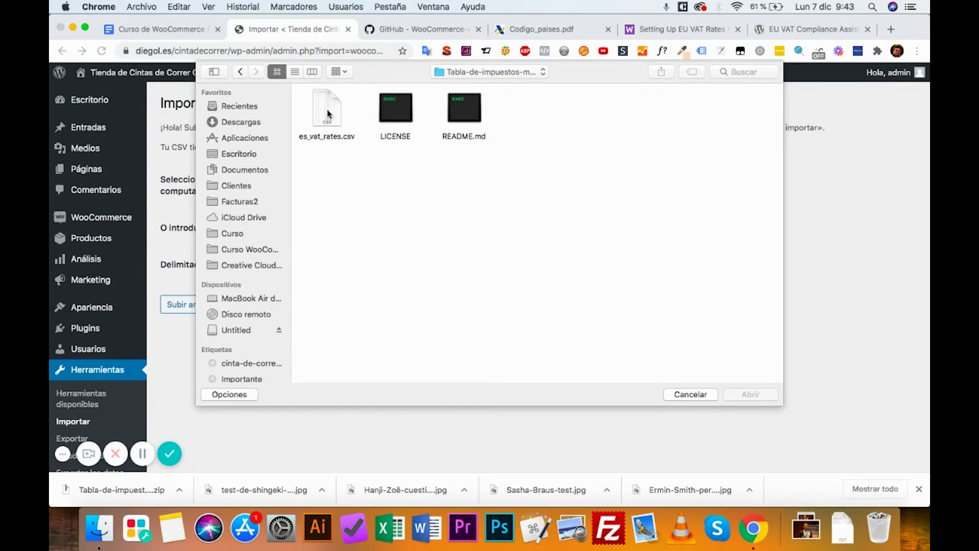
click(241, 72)
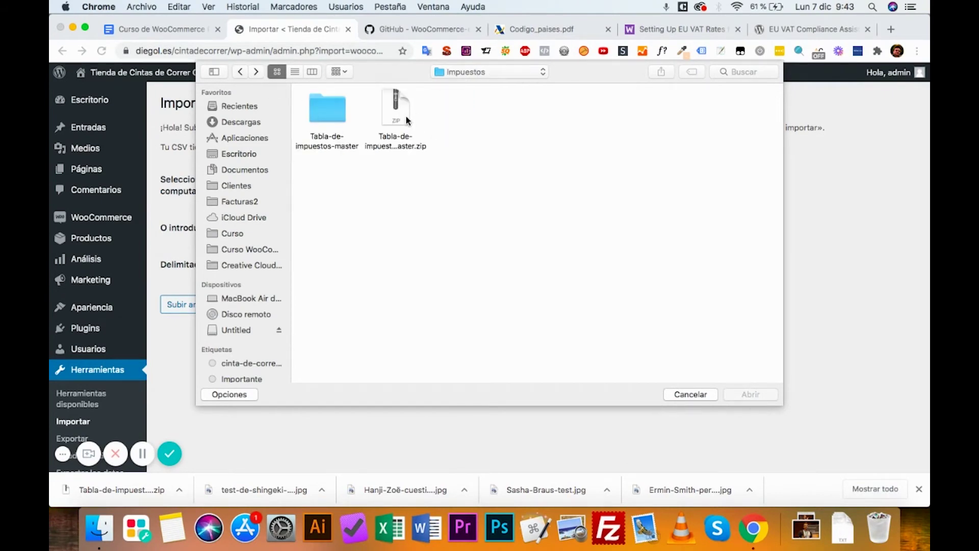
double_click(341, 116)
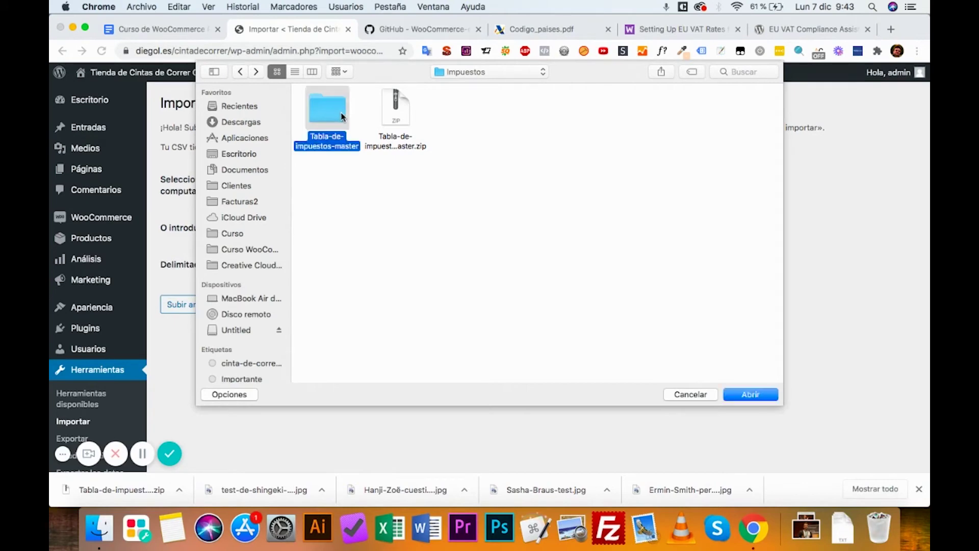
click(341, 116)
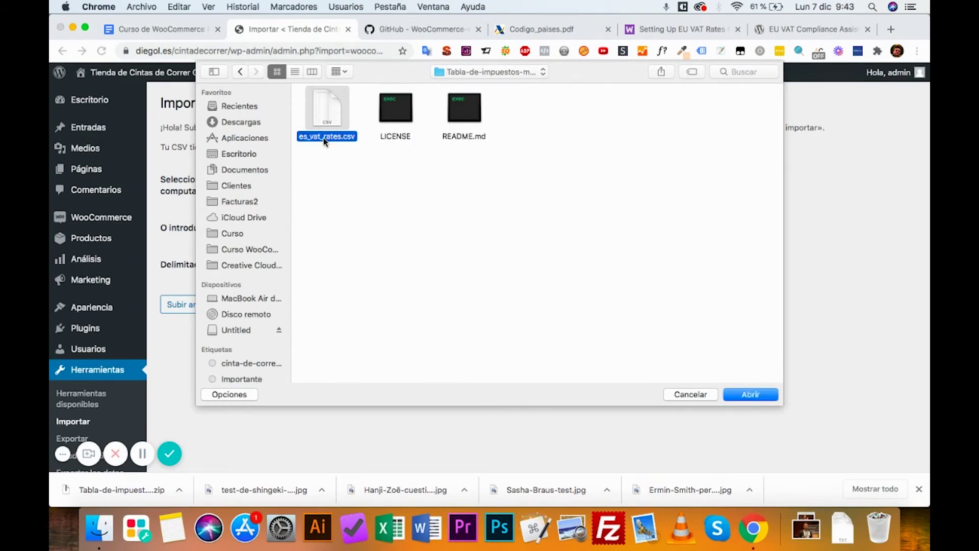
double_click(329, 123)
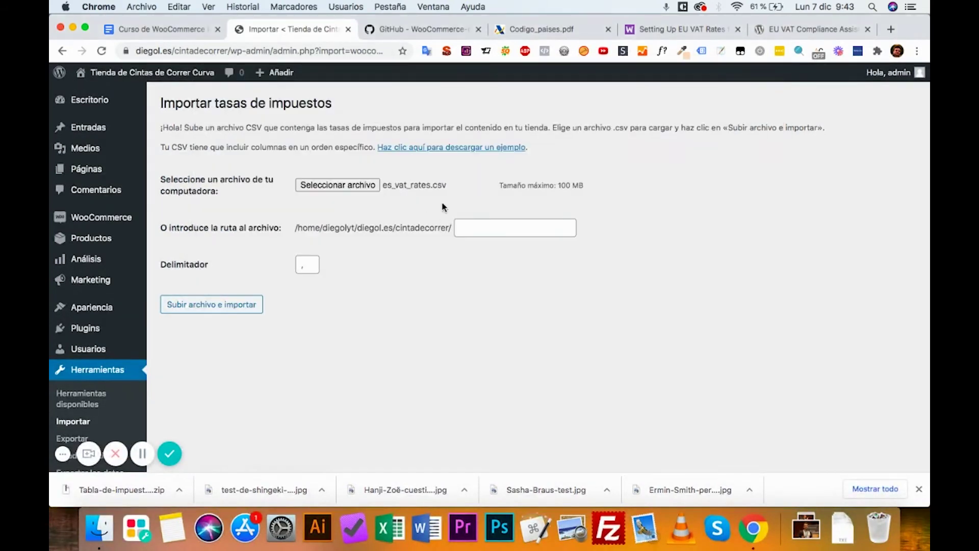
click(246, 309)
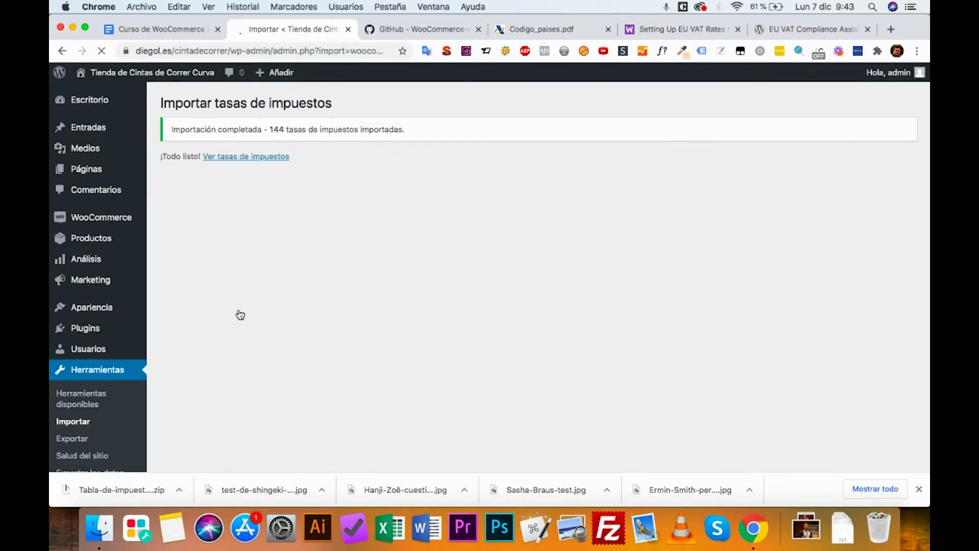
Open the standard tax rates and look over the imported rows from the first to the last.
click(264, 163)
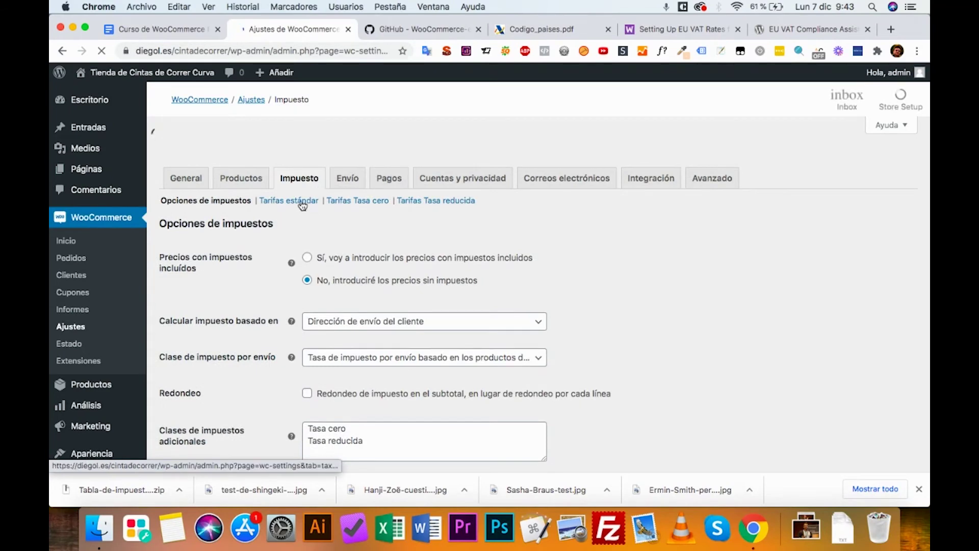
click(302, 203)
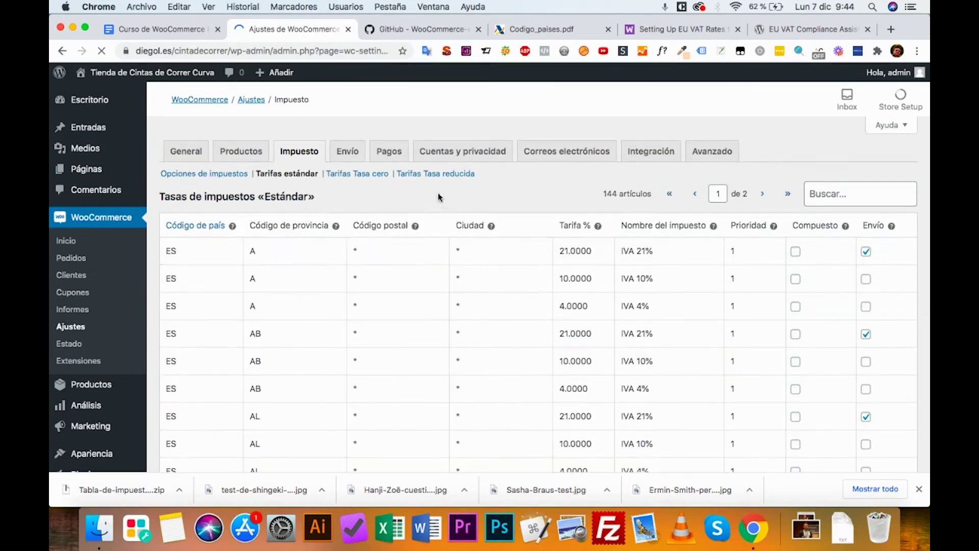
scroll(445, 202, down, 1)
scroll(445, 202, down, 1)
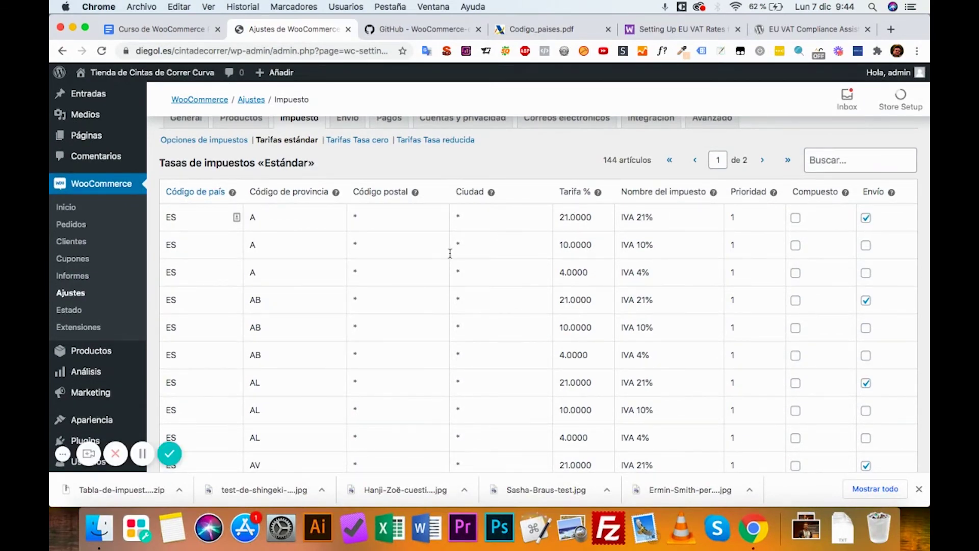
scroll(450, 254, down, 20)
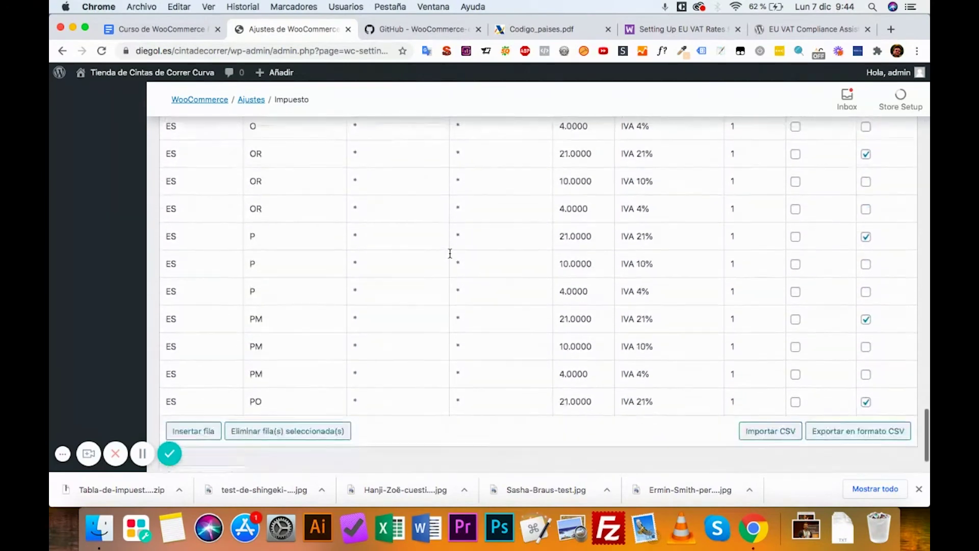
scroll(450, 254, up, 20)
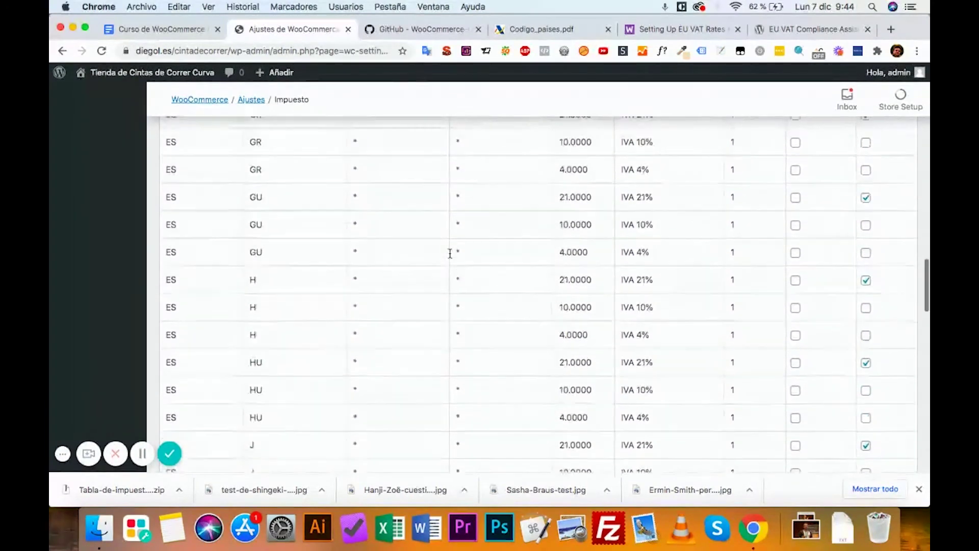
scroll(449, 253, up, 20)
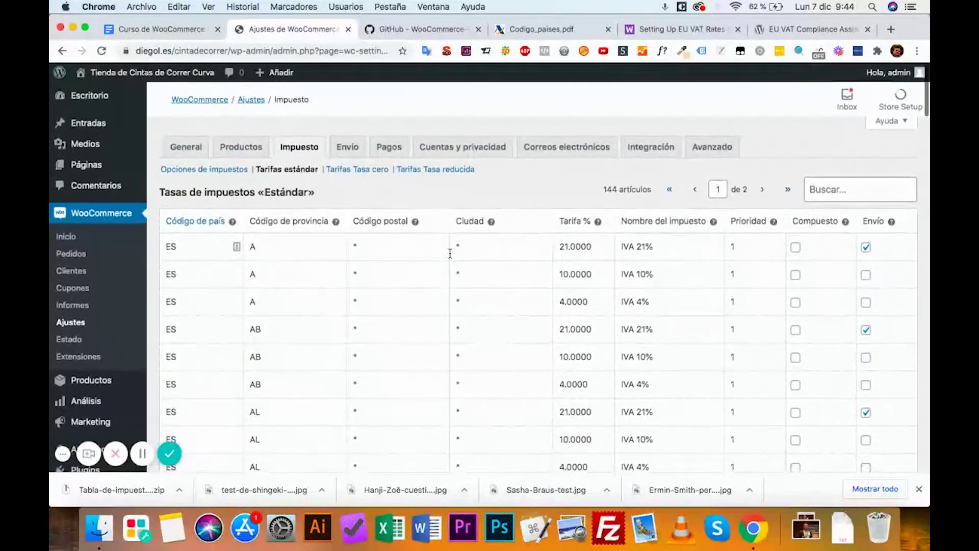
click(185, 272)
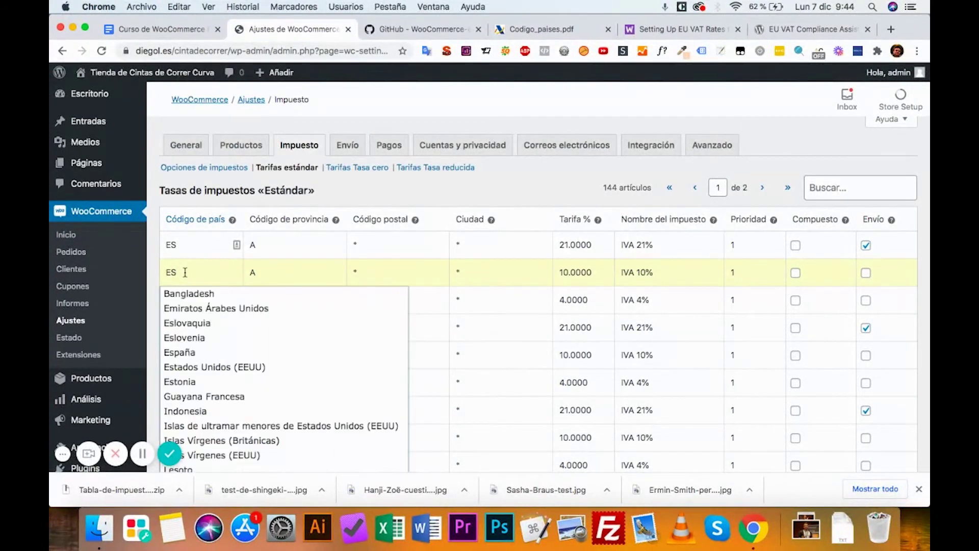
click(212, 272)
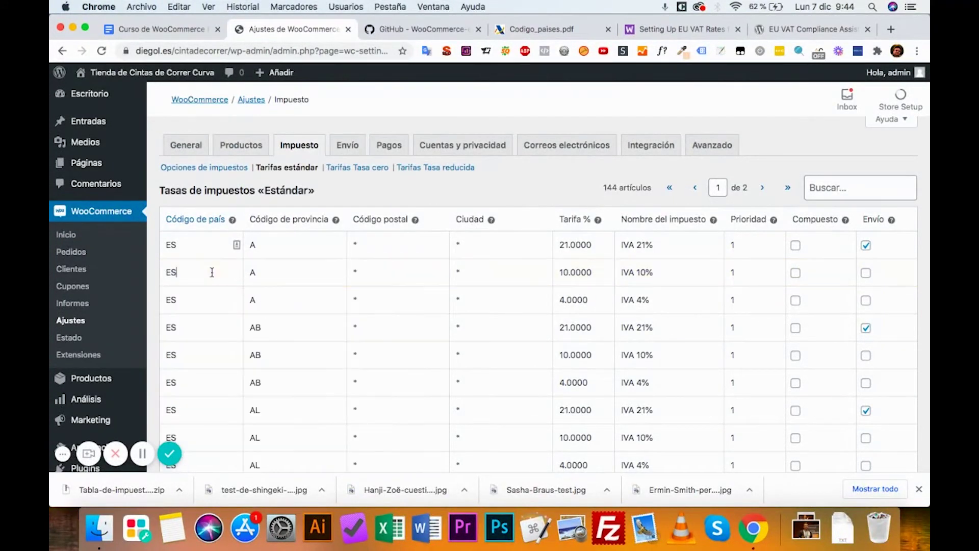
click(212, 300)
super+click(212, 277)
scroll(225, 285, down, 3)
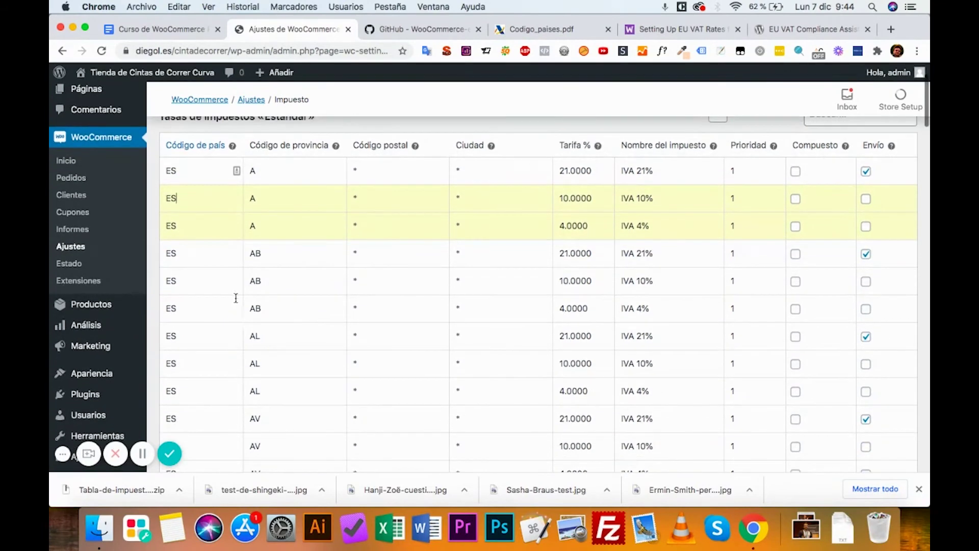
super+click(233, 288)
super+click(231, 317)
scroll(230, 324, down, 3)
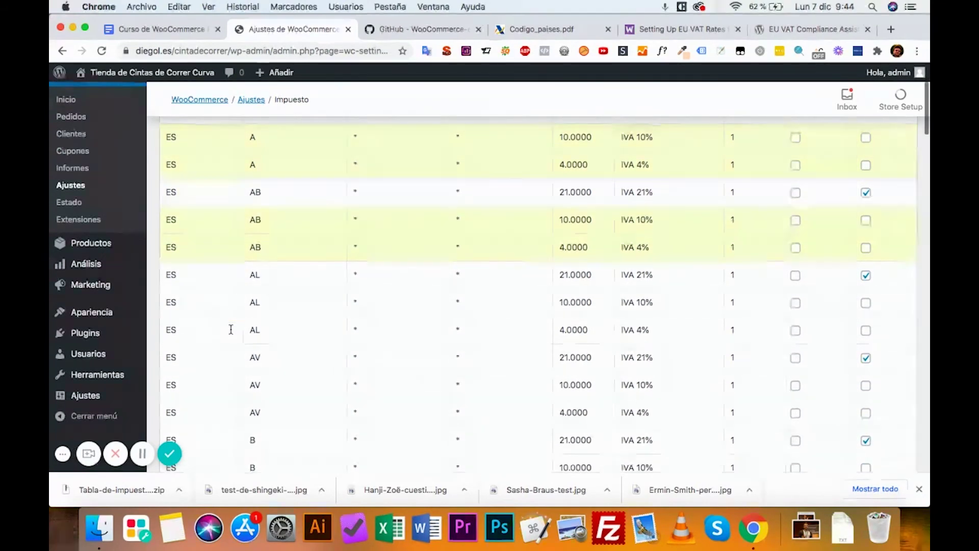
super+click(230, 303)
super+click(229, 333)
scroll(229, 333, down, 3)
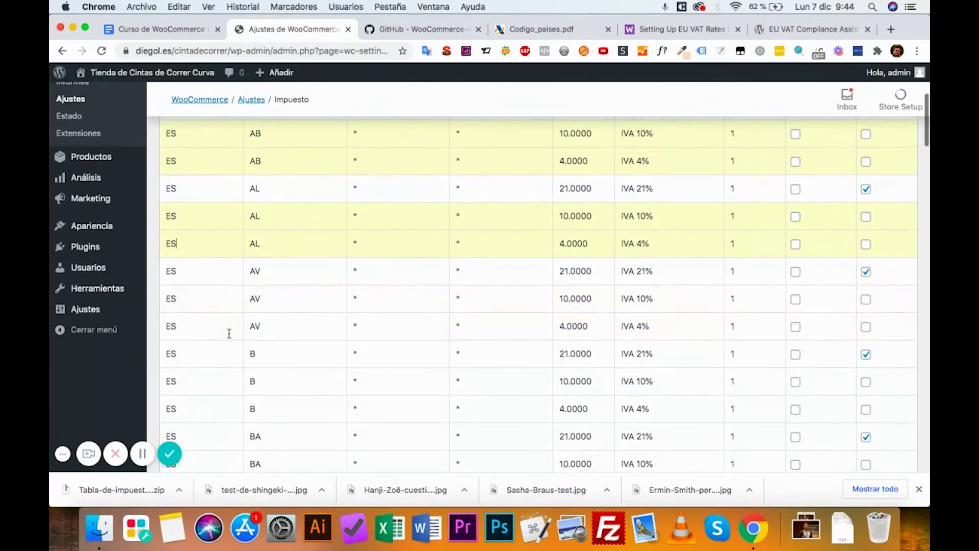
key(BackSpace)
key(BackSpace)
text(SI)
scroll(201, 244, up, 1)
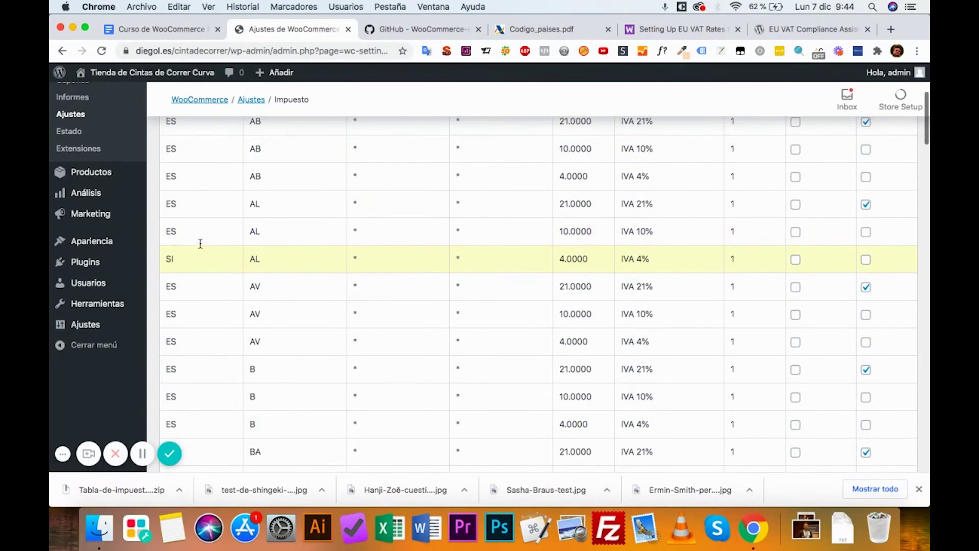
click(199, 240)
key(BackSpace)
key(BackSpace)
text(BD)
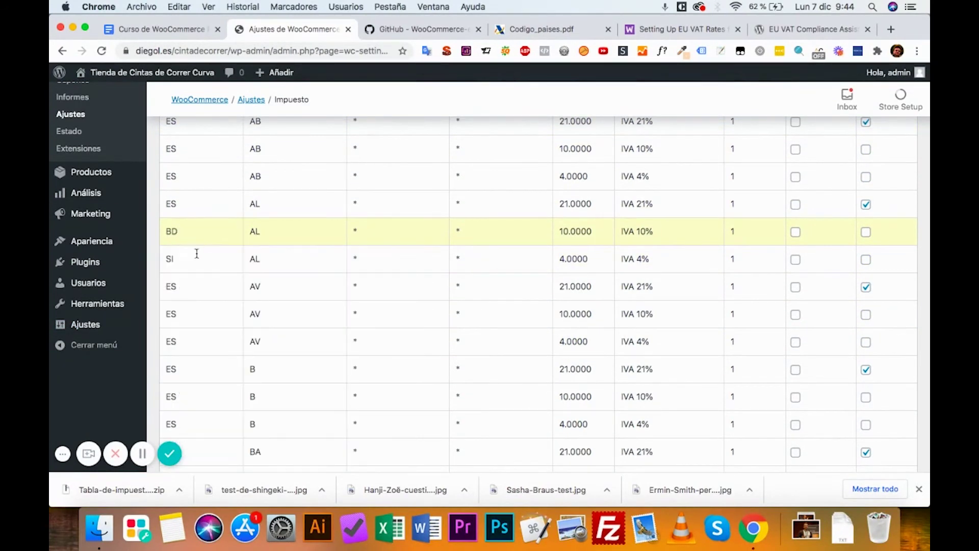
Delete the 10% and 4% rows of provinces A, AB, AL, AV, B and BA from the standard tax rates.
click(199, 256)
shift+click(229, 233)
scroll(255, 262, up, 4)
super+click(223, 240)
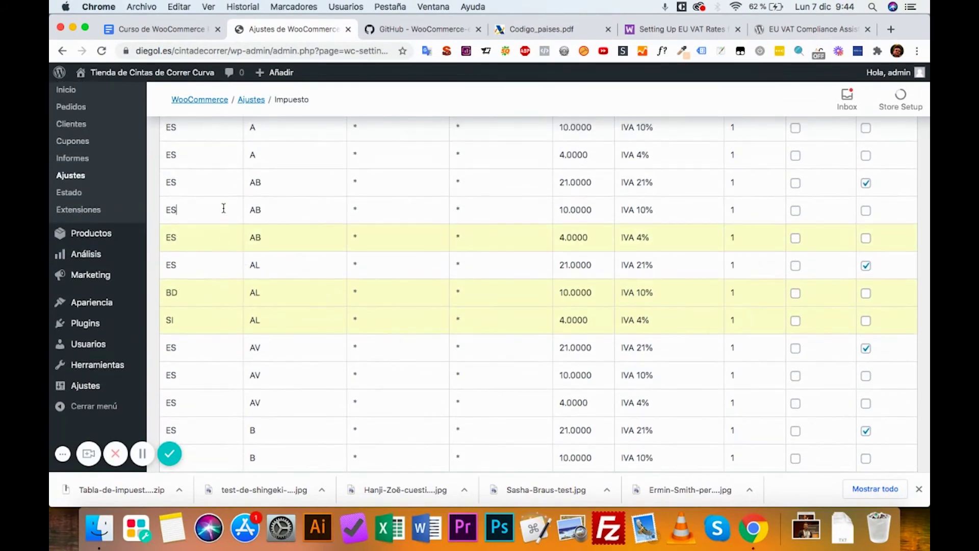
super+click(223, 208)
scroll(223, 209, up, 4)
super+click(221, 193)
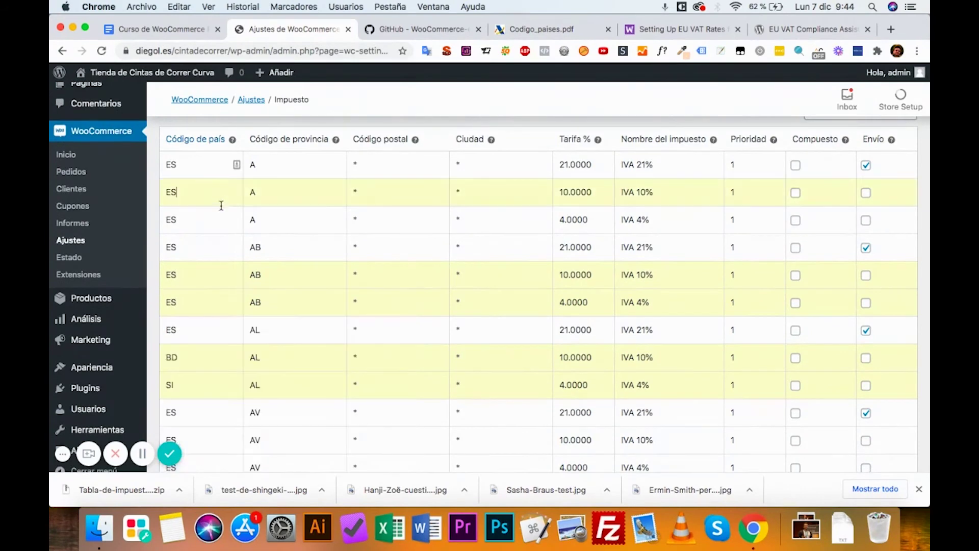
scroll(225, 221, down, 12)
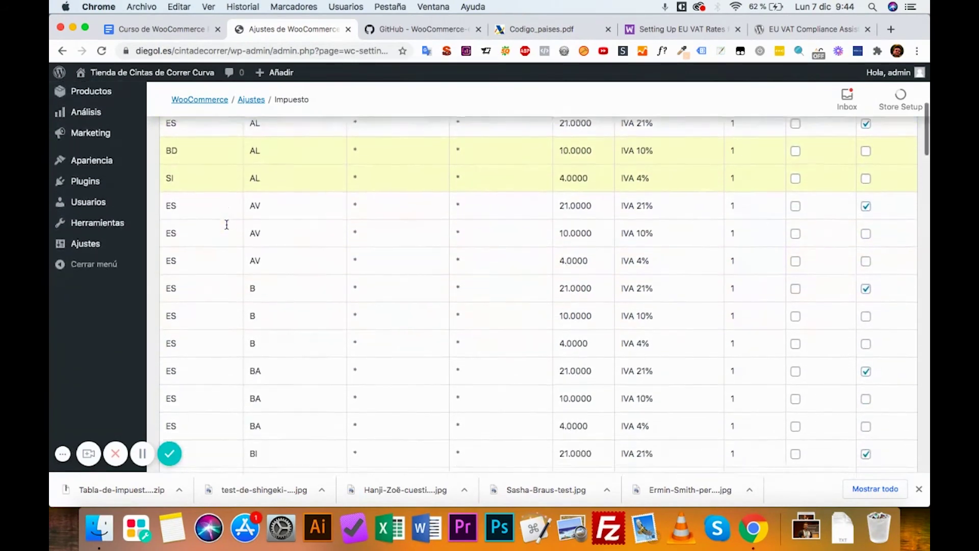
super+click(222, 217)
super+click(223, 256)
scroll(223, 257, down, 3)
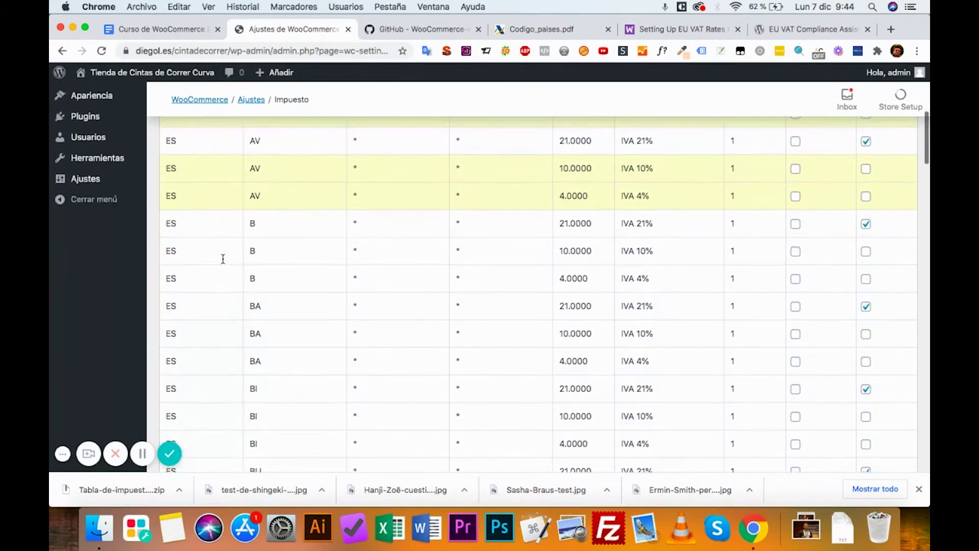
super+click(221, 254)
super+click(222, 285)
scroll(222, 286, down, 4)
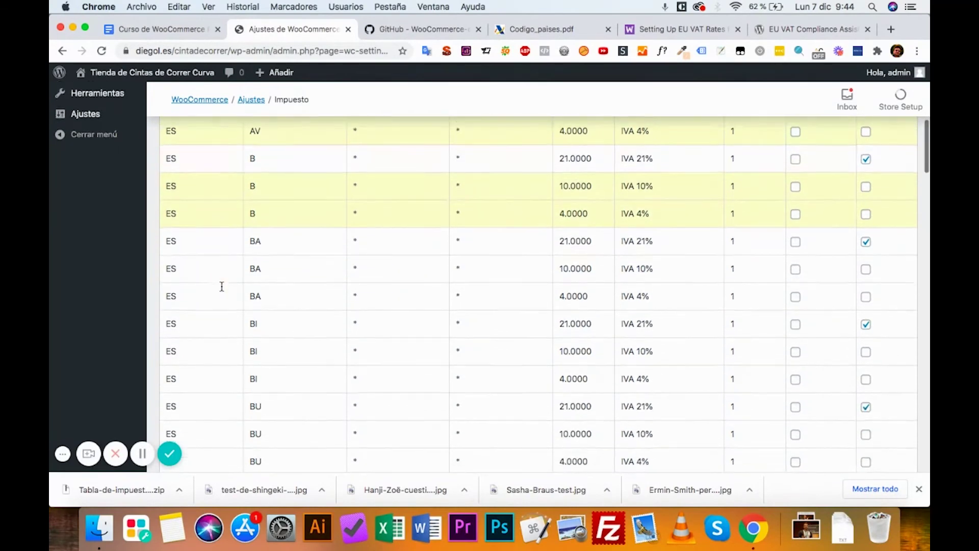
text(SK)
super+click(212, 269)
super+click(214, 292)
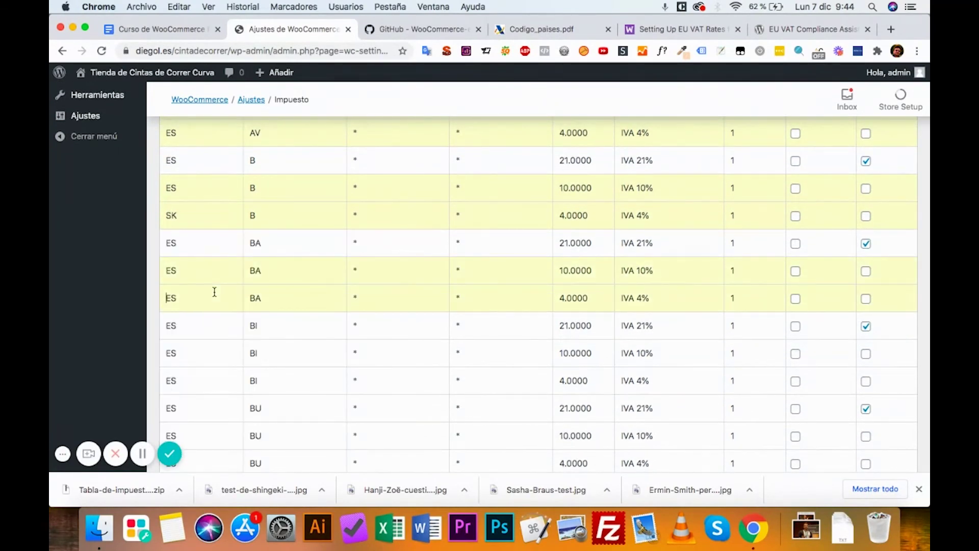
scroll(152, 304, down, 20)
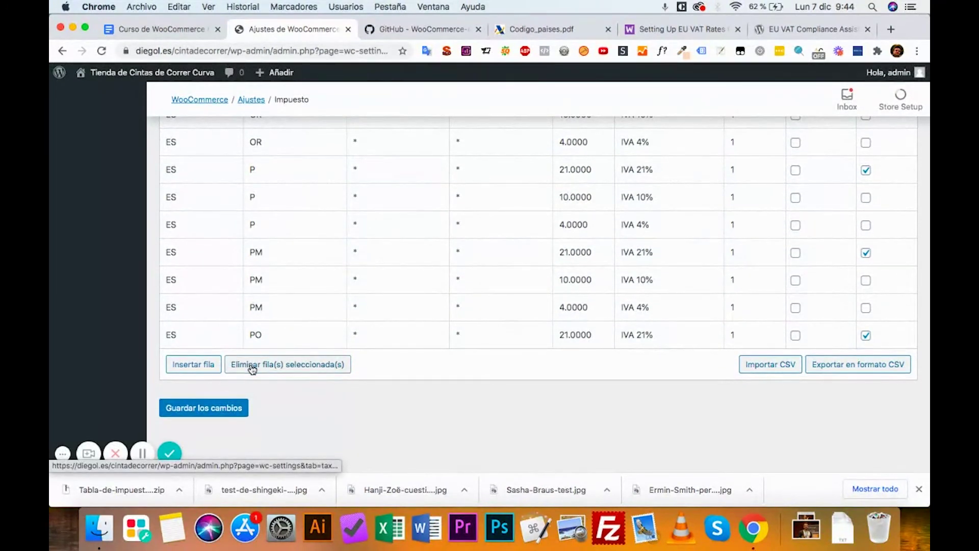
scroll(251, 368, up, 20)
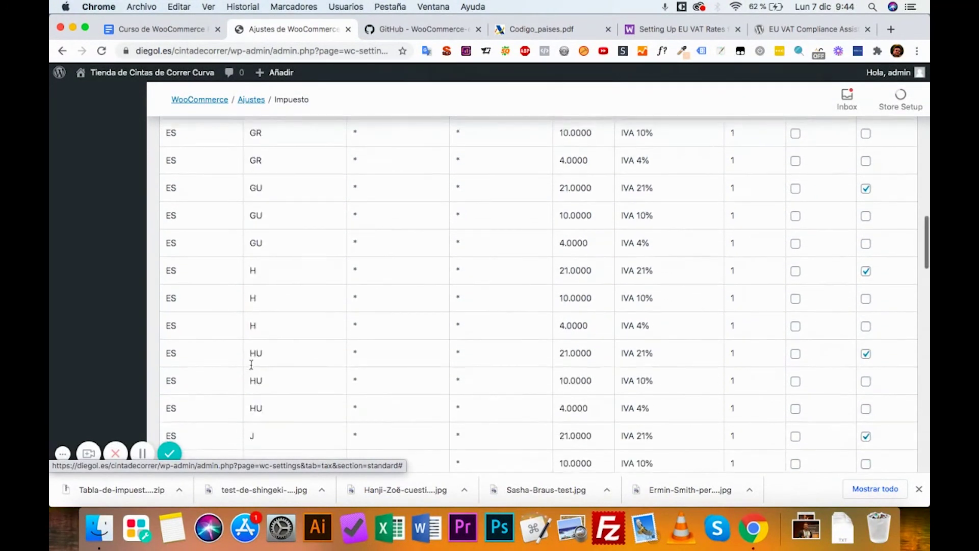
scroll(251, 366, down, 5)
scroll(250, 365, up, 5)
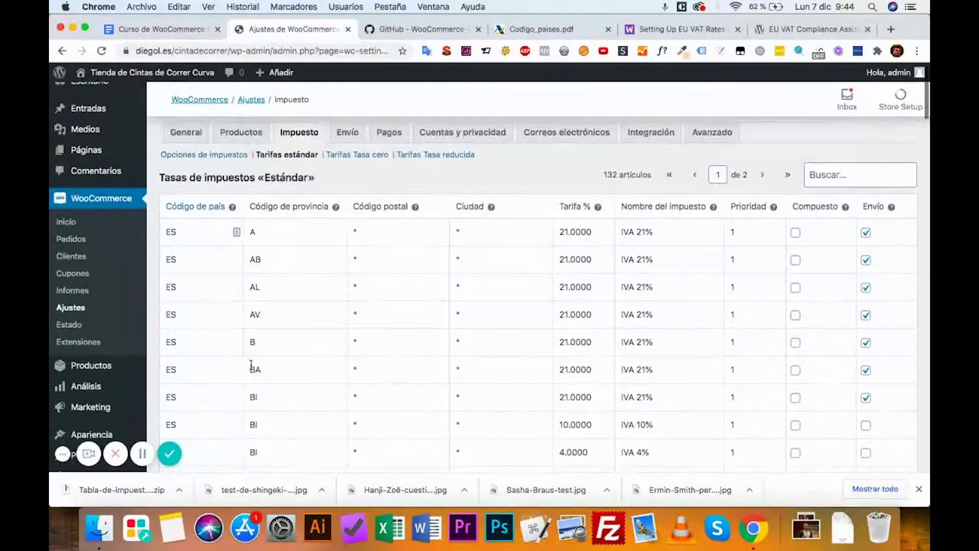
click(146, 461)
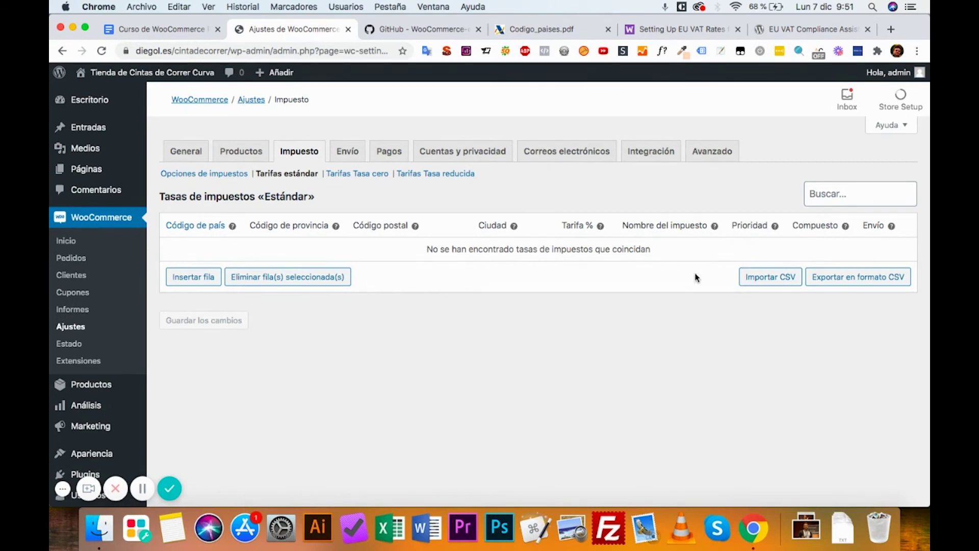
Import the tax rates from impuestos-diegol.csv into the empty standard tax rates.
click(775, 282)
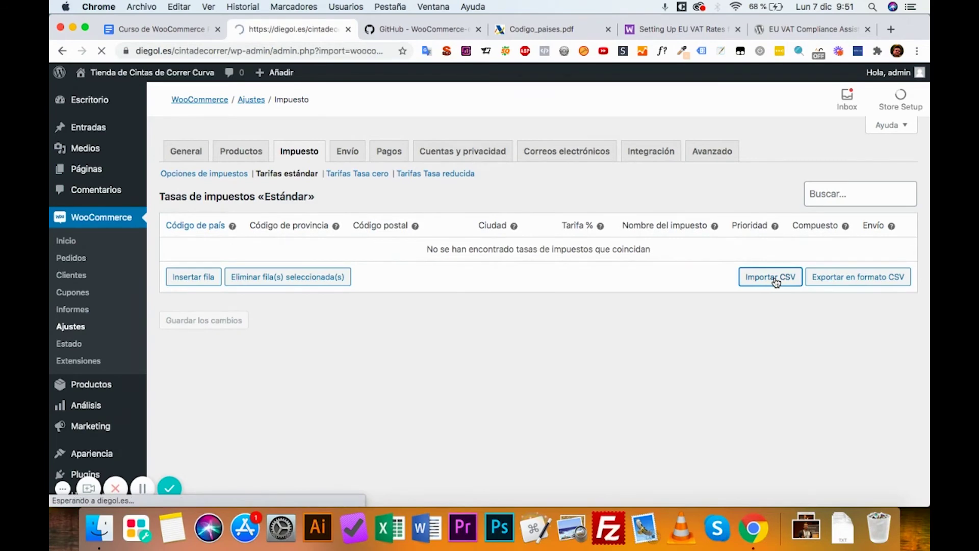
click(377, 186)
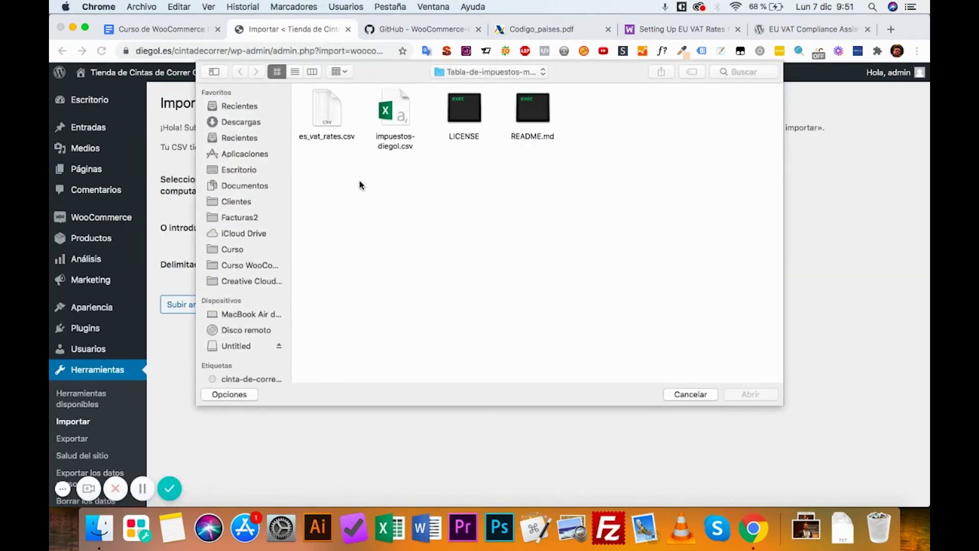
double_click(396, 115)
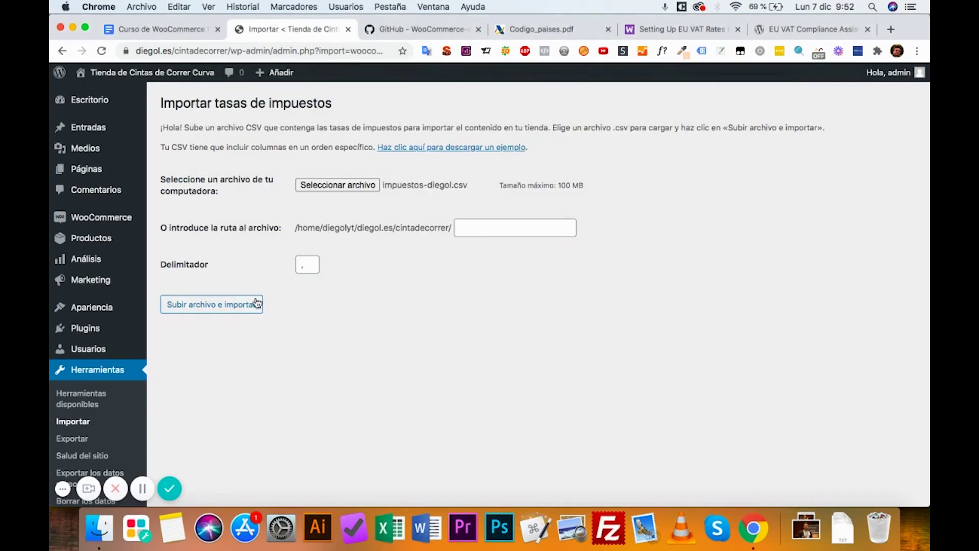
click(251, 303)
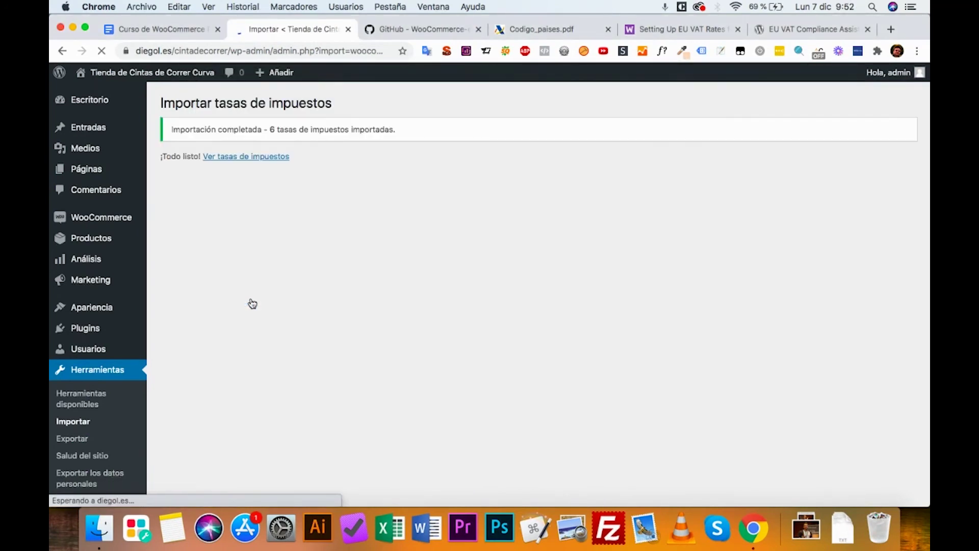
Open the standard tax rates and examine the imported rows' country and province codes, rates and shipping settings.
click(270, 158)
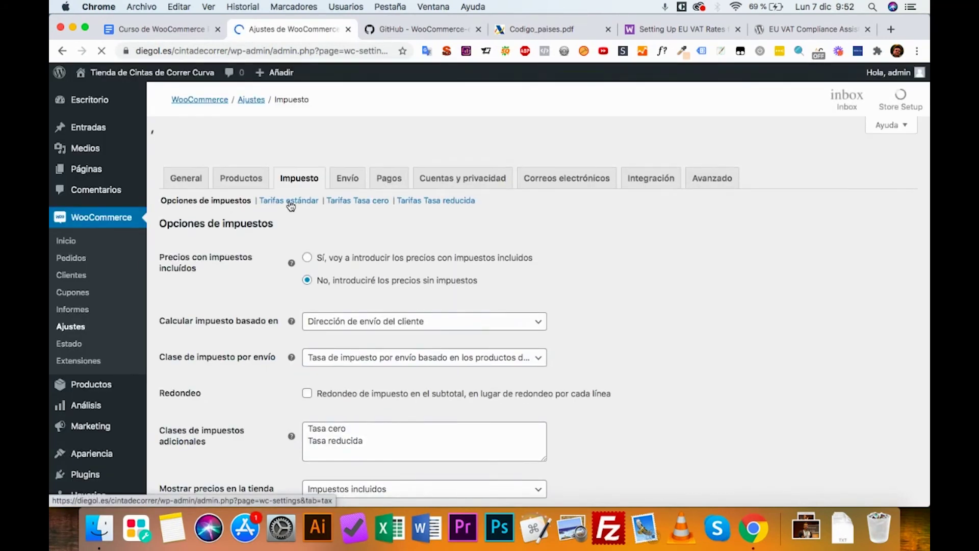
click(289, 200)
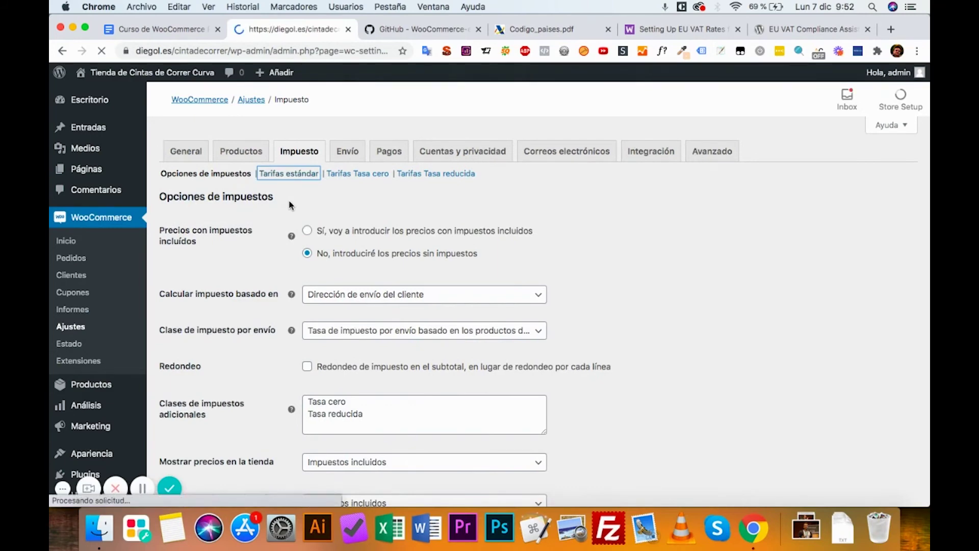
scroll(366, 247, down, 1)
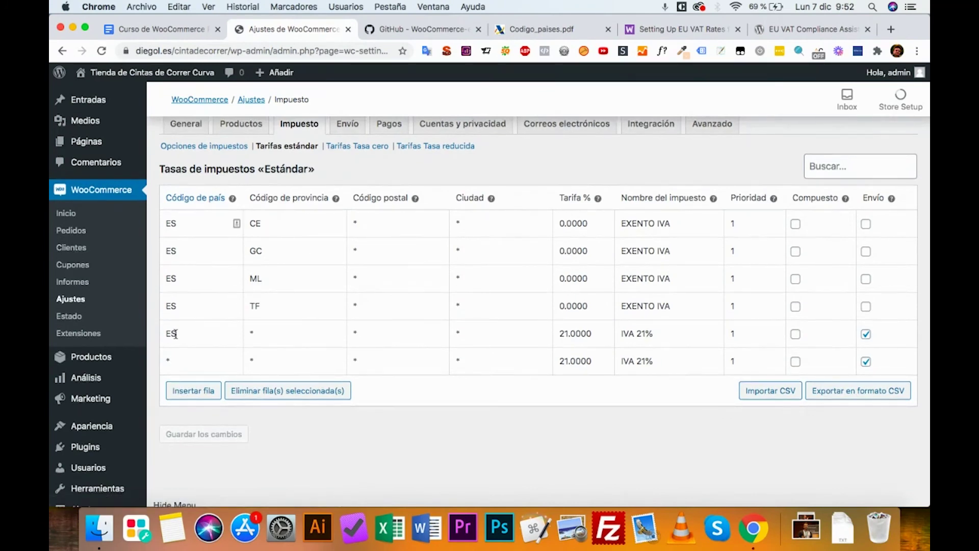
click(258, 339)
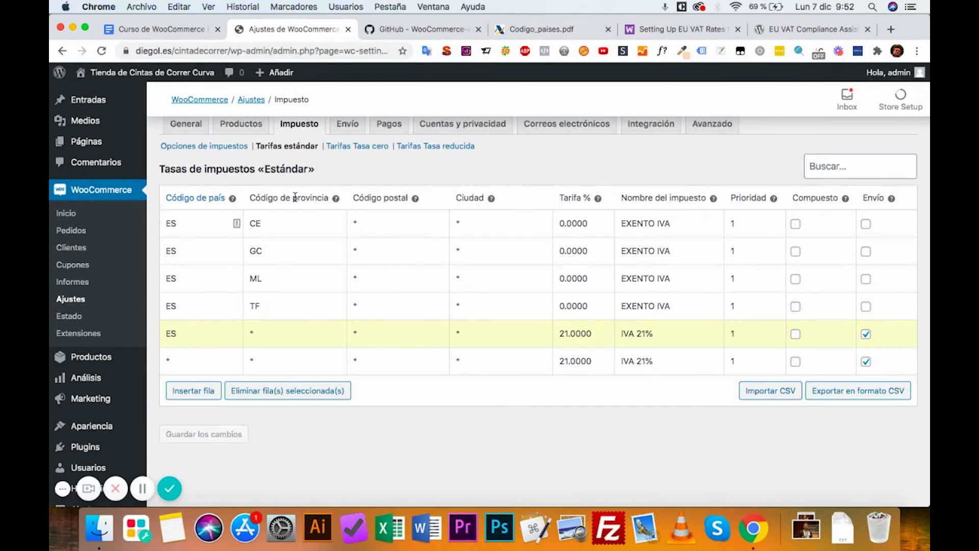
click(271, 224)
click(270, 251)
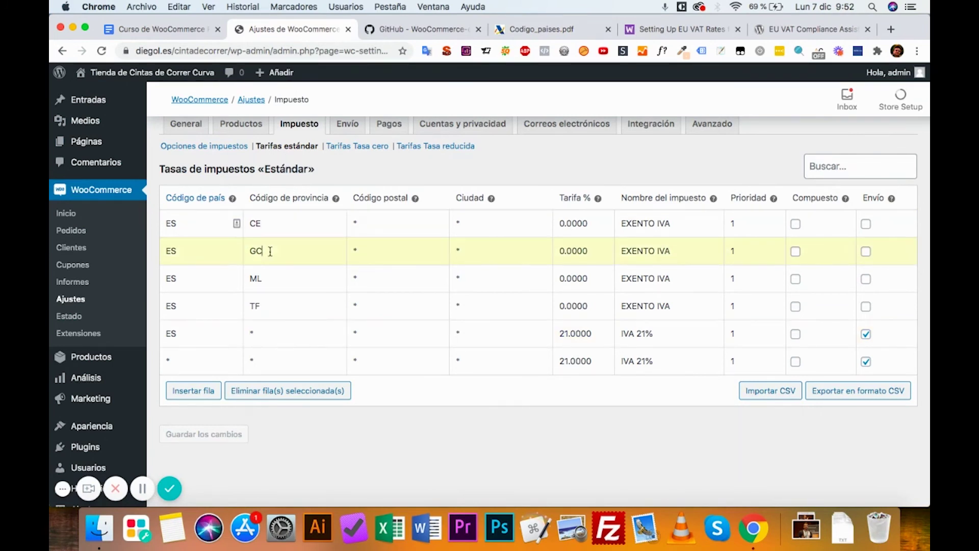
click(268, 278)
click(268, 309)
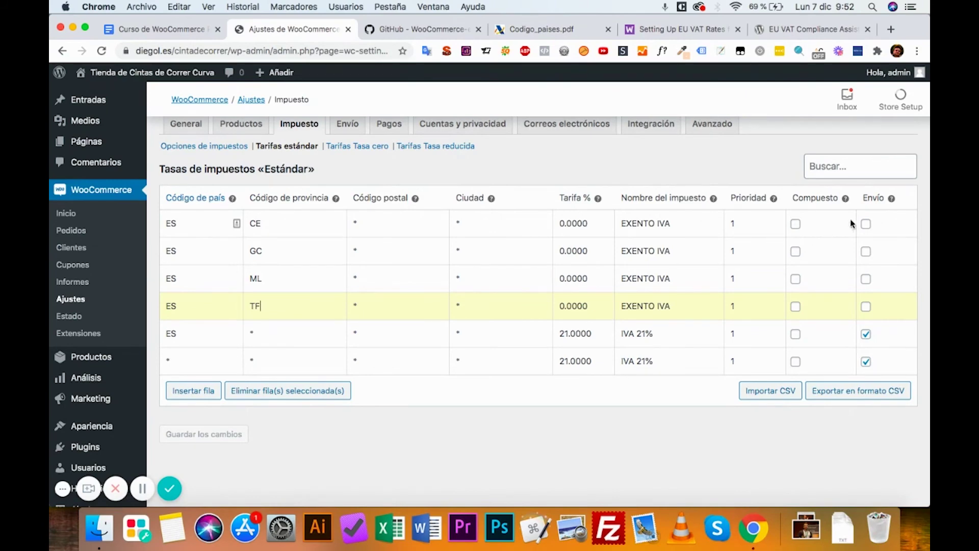
click(867, 361)
drag(177, 334, 167, 337)
click(282, 330)
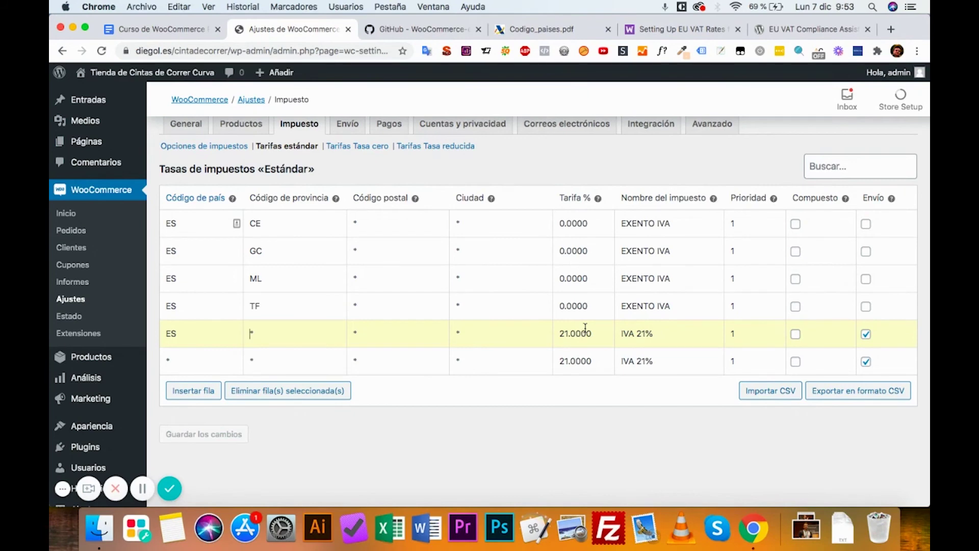
Insert a row with country code ES into the Tasa reducida tax rates.
click(351, 148)
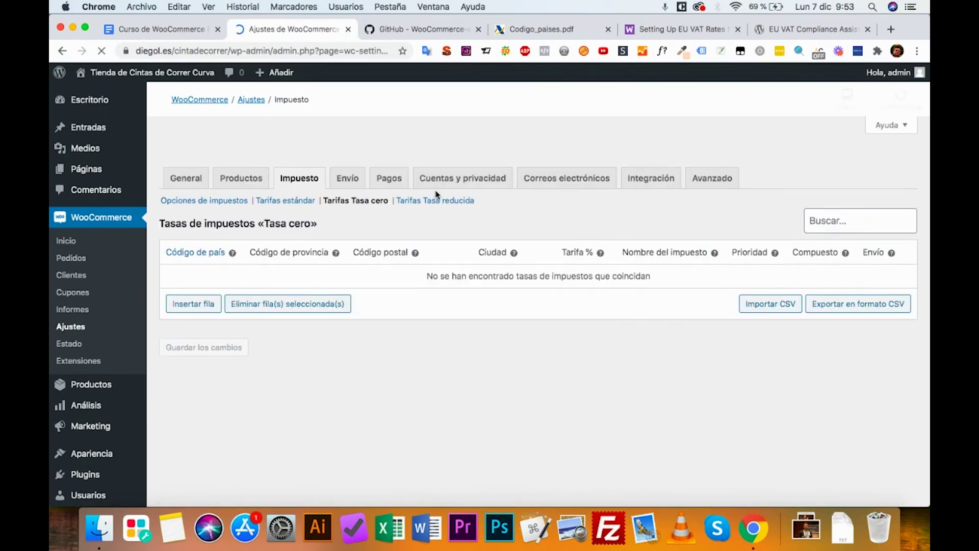
click(440, 201)
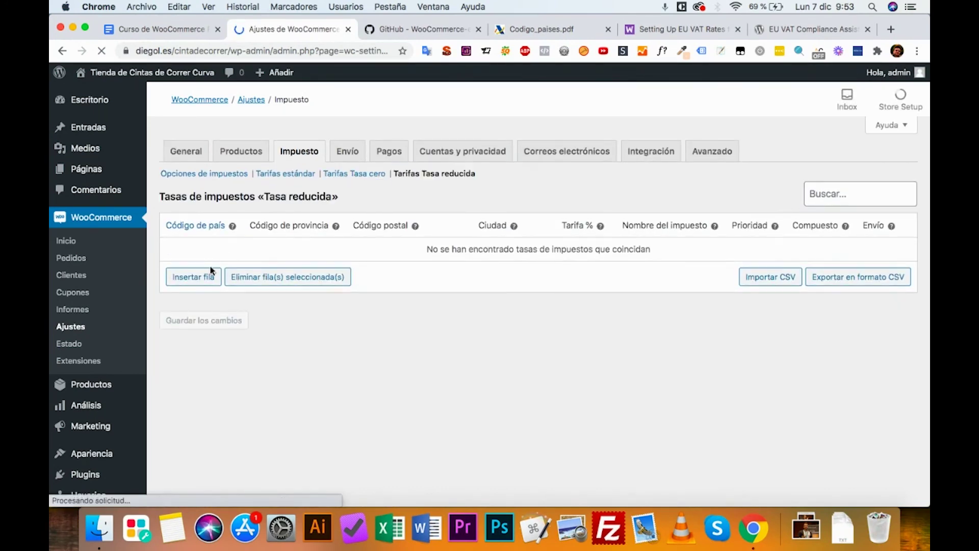
click(194, 275)
click(201, 248)
text(ES)
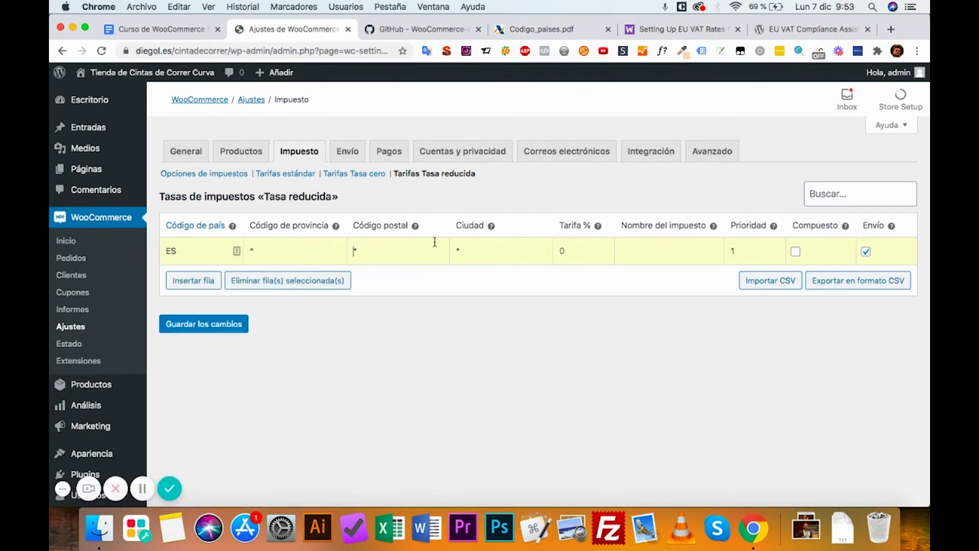
Set the ES row's rate to 4,00 and its tax name to "iva 4%", disable its shipping option, and save the changes.
click(593, 255)
text(4,00)
click(692, 249)
text(iva 4%)
click(866, 252)
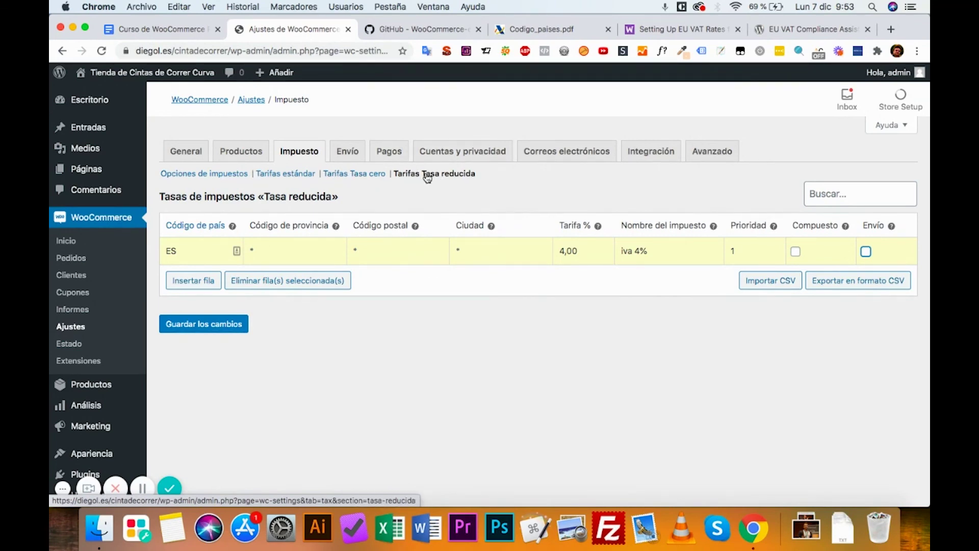
click(236, 325)
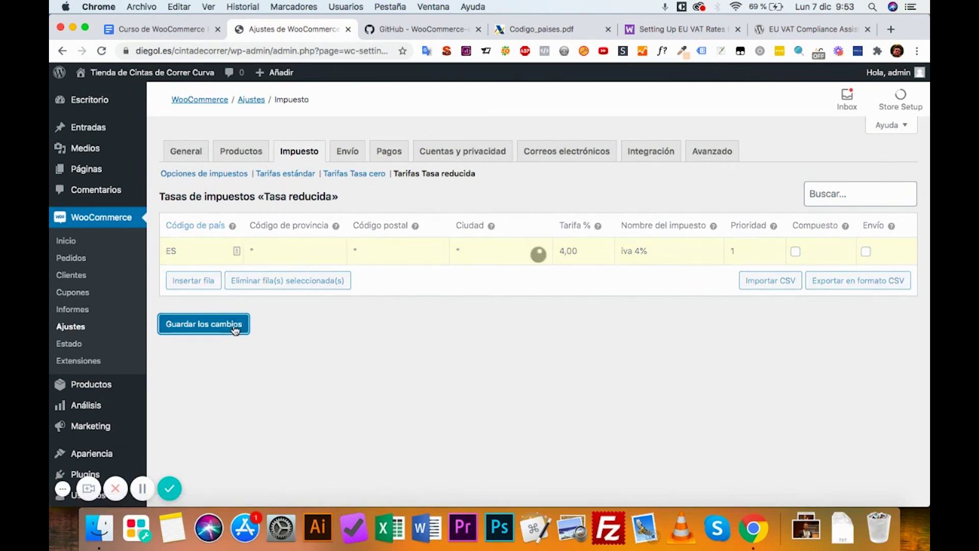